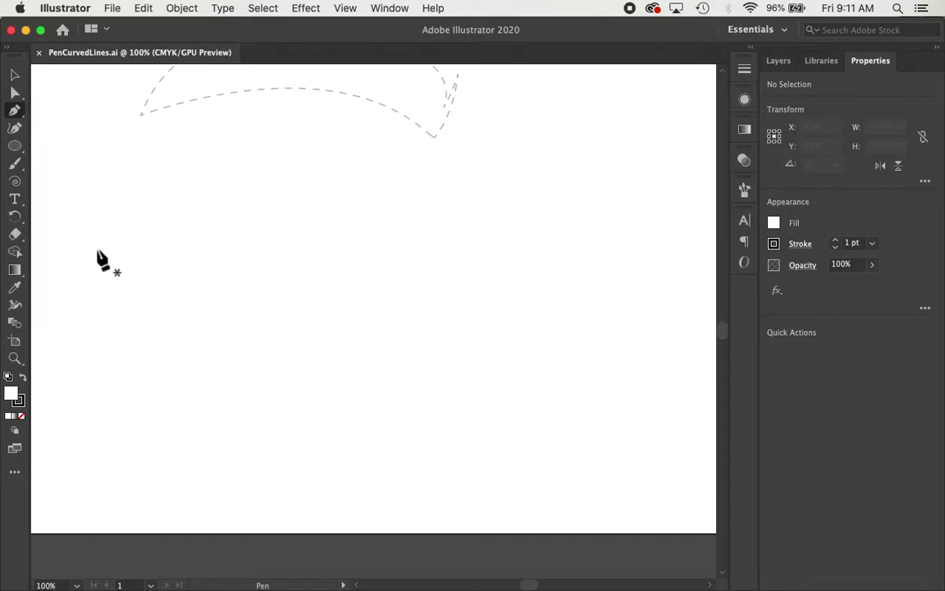
Draw a trial closed Pen shape, then undo and delete it.
{"action": "left_click", "coordinate": [96, 249]}
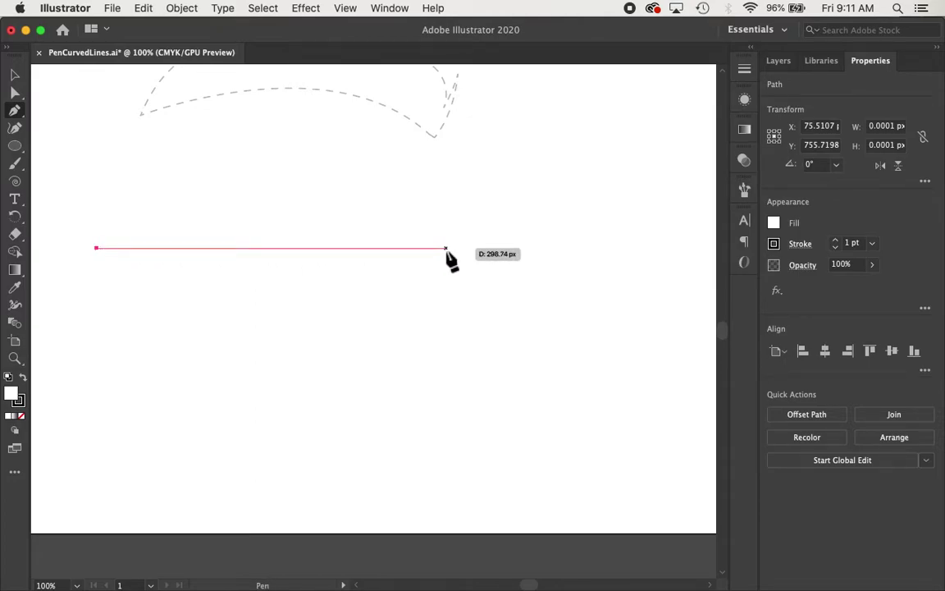
{"action": "left_click_drag", "start_coordinate": [445, 248], "coordinate": [276, 413]}
{"action": "scroll", "coordinate": [279, 419], "scroll_direction": "left", "scroll_amount": 5}
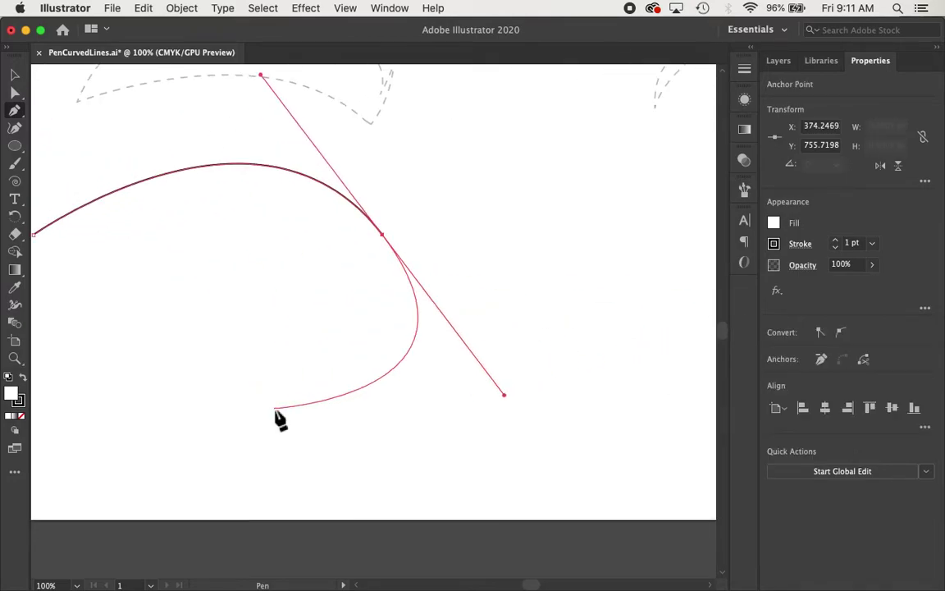
{"action": "scroll", "coordinate": [279, 418], "scroll_direction": "left", "scroll_amount": 2}
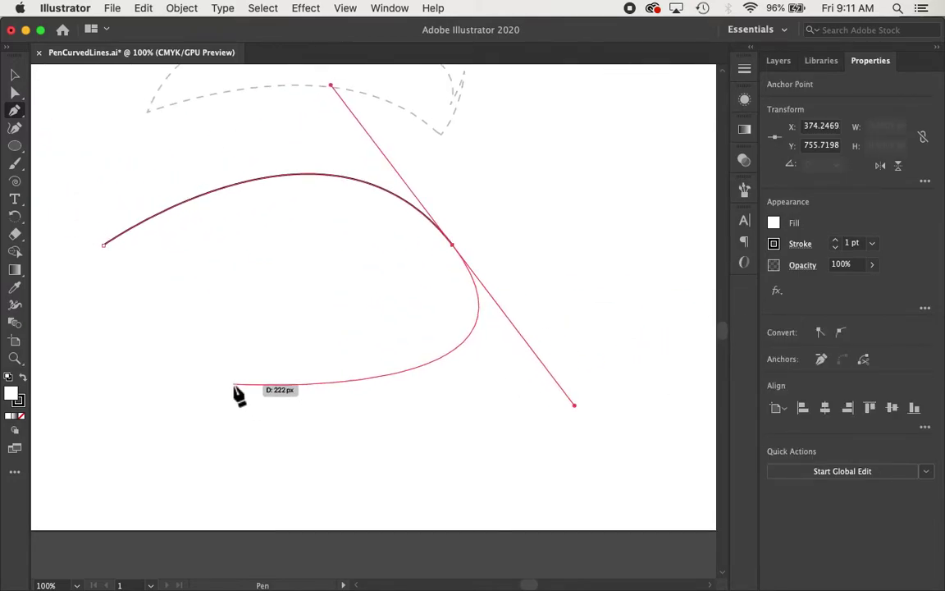
{"action": "left_click_drag", "start_coordinate": [233, 384], "coordinate": [71, 322]}
{"action": "left_click_drag", "start_coordinate": [104, 244], "coordinate": [133, 215]}
{"action": "key", "text": "v"}
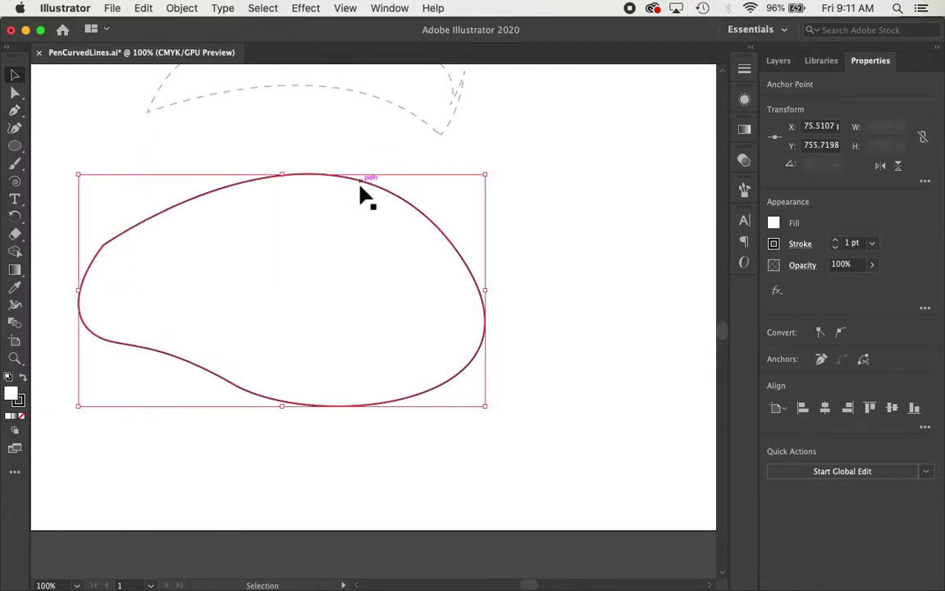
{"action": "key", "text": "super+z"}
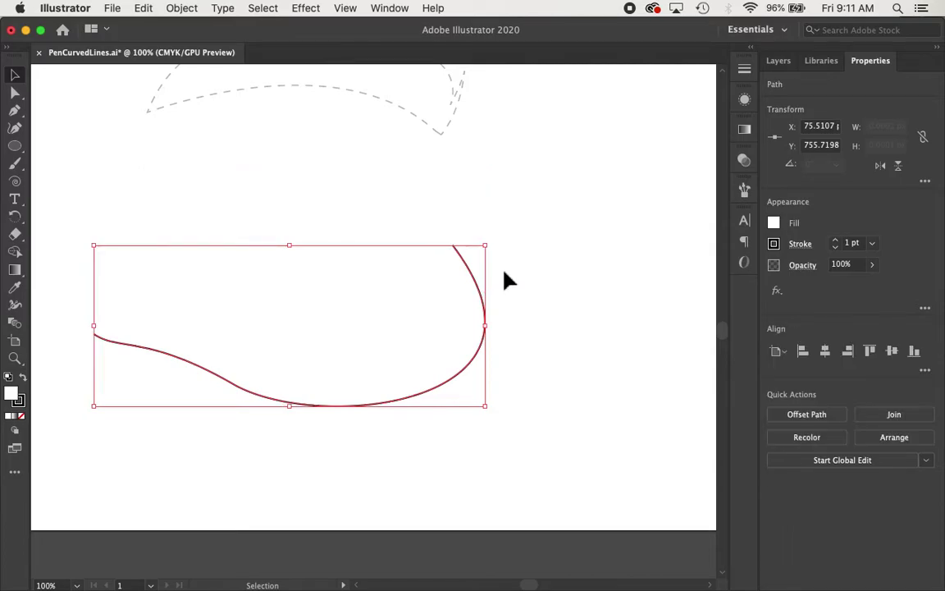
{"action": "key", "text": "BackSpace"}
Trace a new wavy outline with smooth anchors over the hump, dip, right tip and bottom edge.
{"action": "key", "text": "p"}
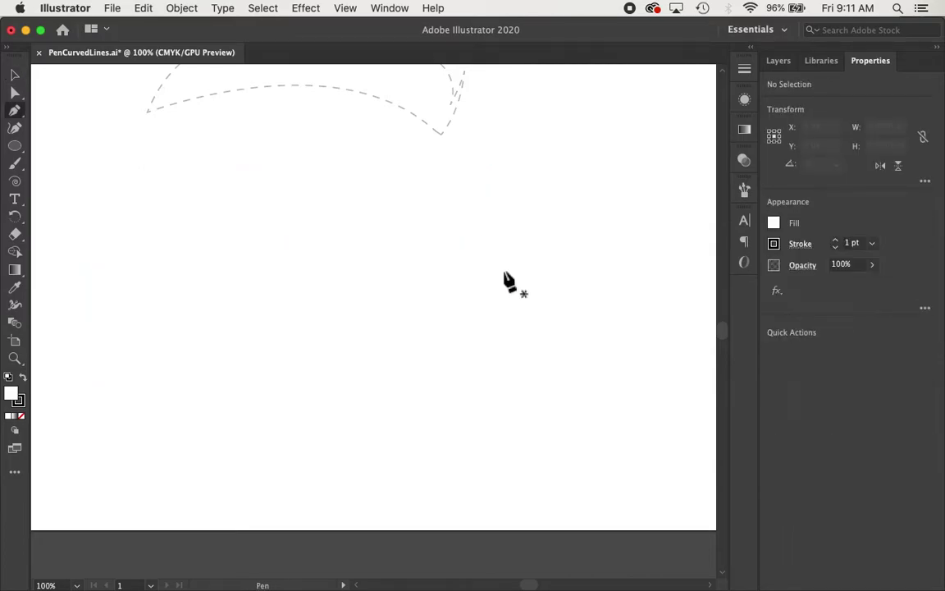
{"action": "left_click", "coordinate": [96, 305]}
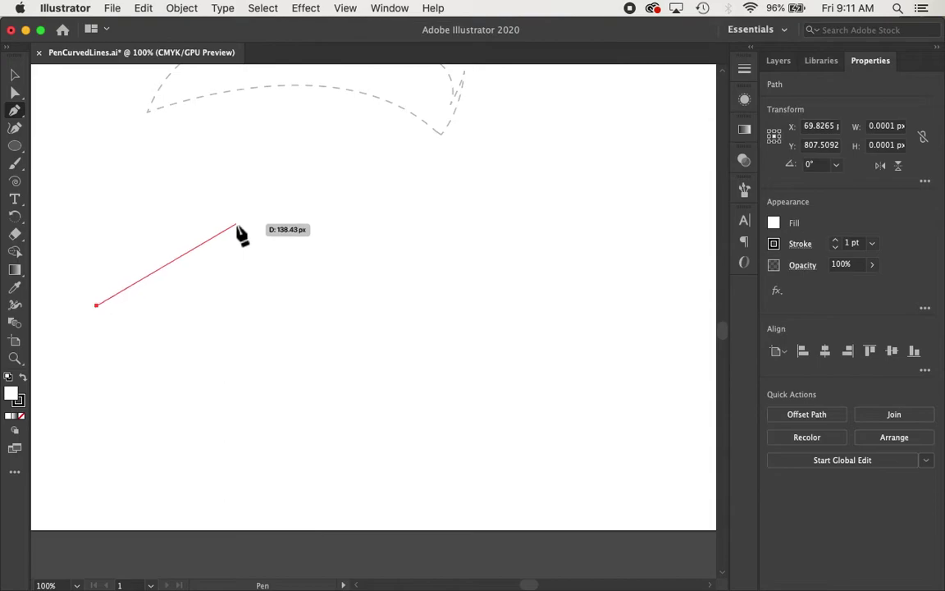
{"action": "left_click_drag", "start_coordinate": [236, 222], "coordinate": [352, 223]}
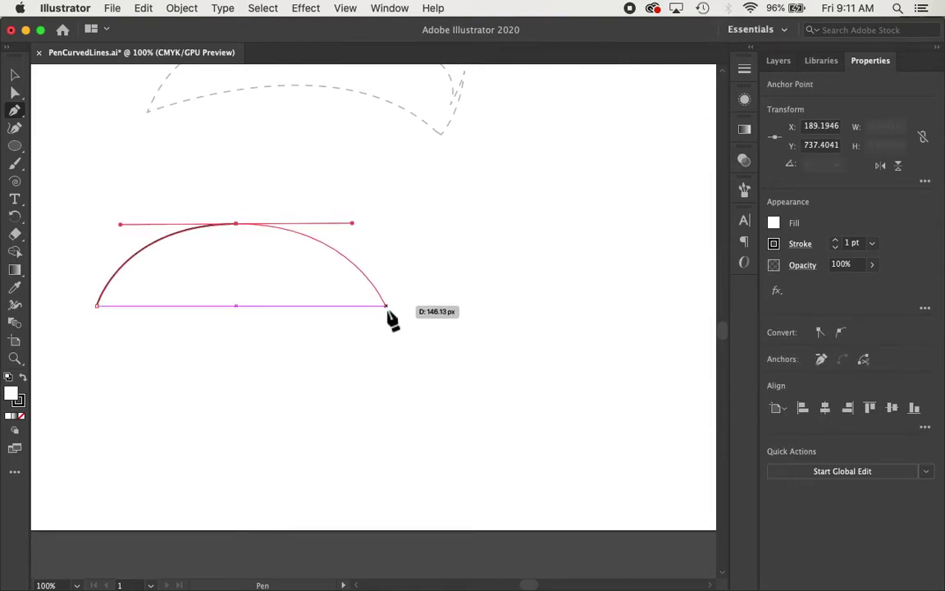
{"action": "left_click_drag", "start_coordinate": [392, 312], "coordinate": [514, 324]}
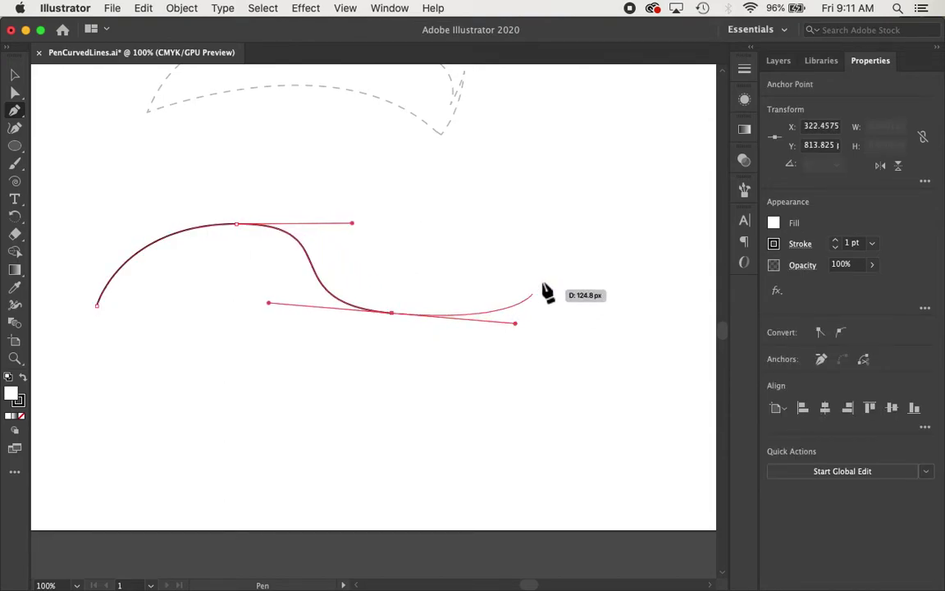
{"action": "left_click_drag", "start_coordinate": [555, 244], "coordinate": [577, 208]}
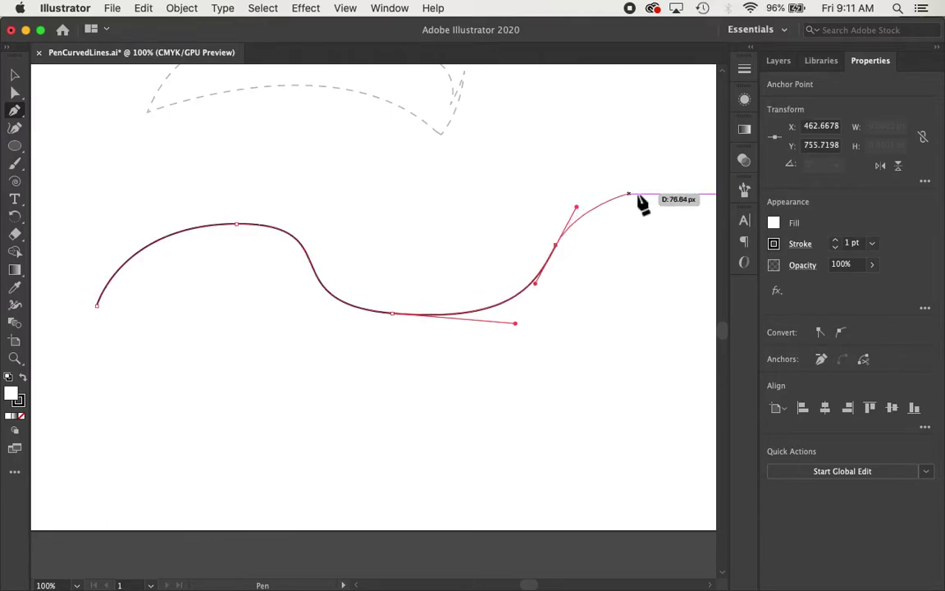
{"action": "left_click_drag", "start_coordinate": [649, 195], "coordinate": [694, 199]}
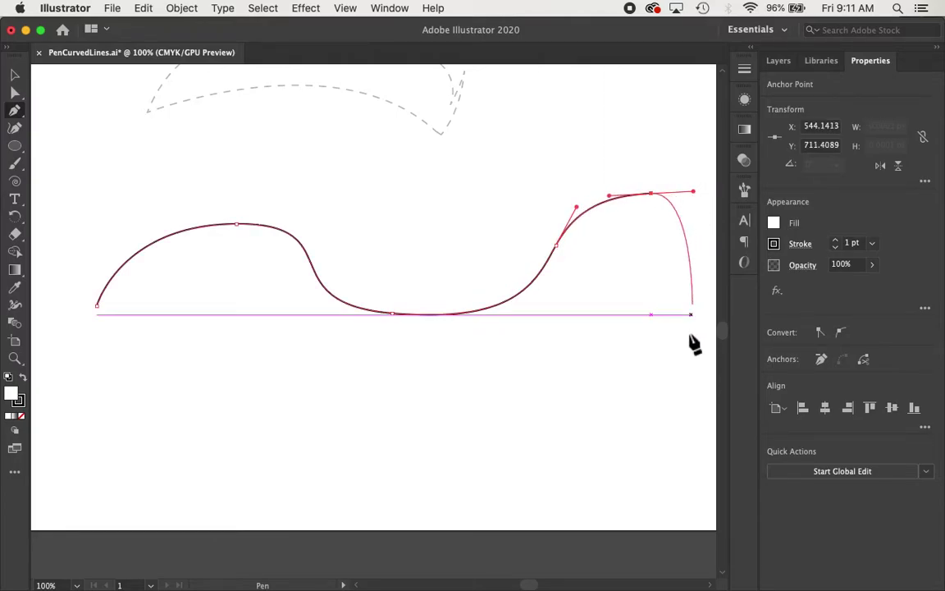
{"action": "left_click_drag", "start_coordinate": [663, 380], "coordinate": [578, 447]}
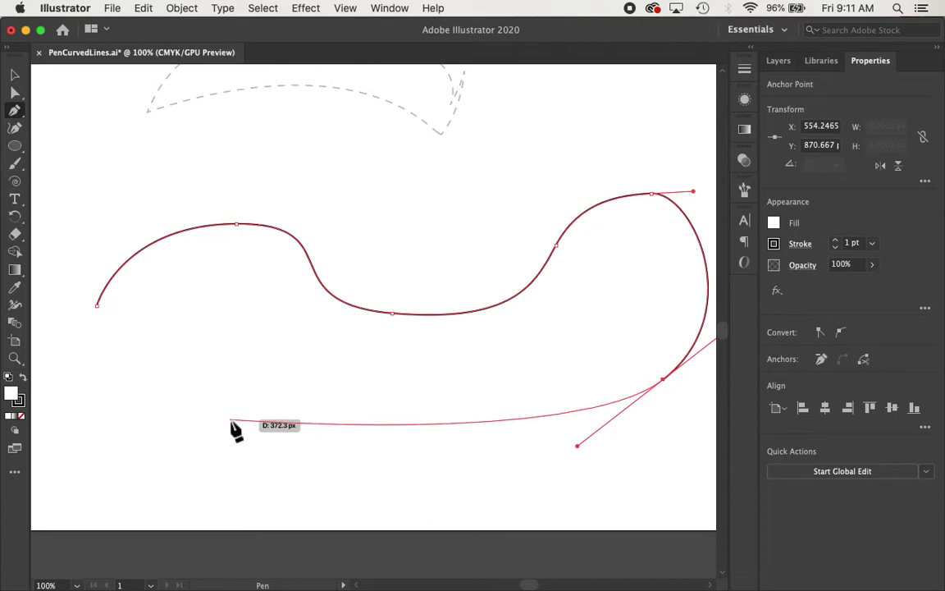
{"action": "left_click_drag", "start_coordinate": [229, 419], "coordinate": [166, 352]}
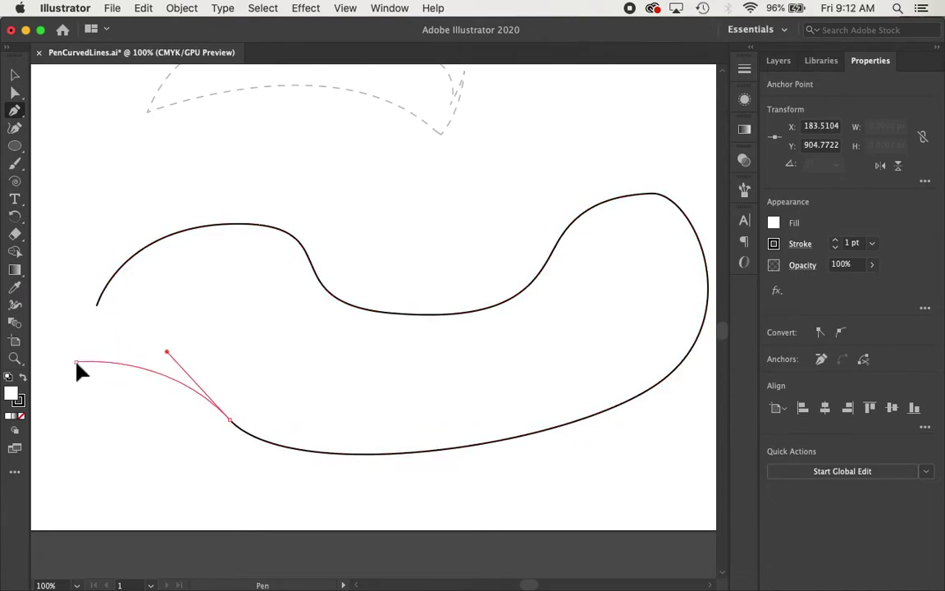
{"action": "left_click_drag", "start_coordinate": [75, 361], "coordinate": [70, 375]}
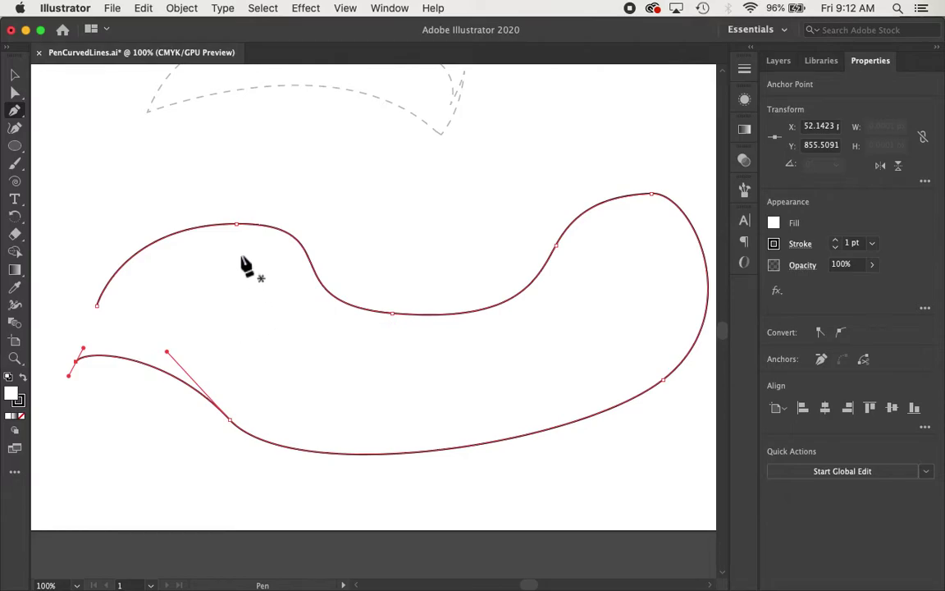
Move the dip anchor slightly right and shorten the hump anchor's right handle.
{"action": "key", "text": "a"}
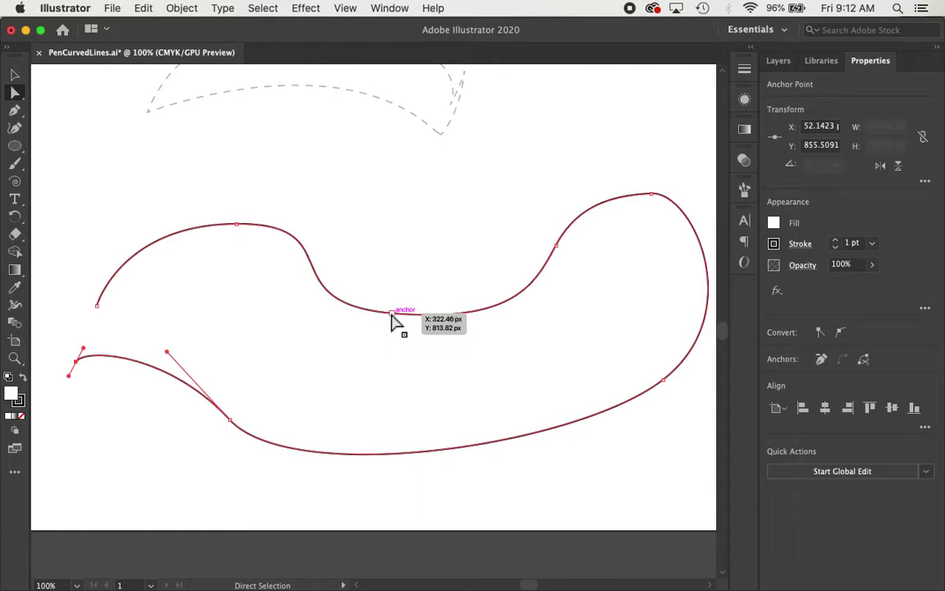
{"action": "left_click_drag", "start_coordinate": [393, 316], "coordinate": [418, 314]}
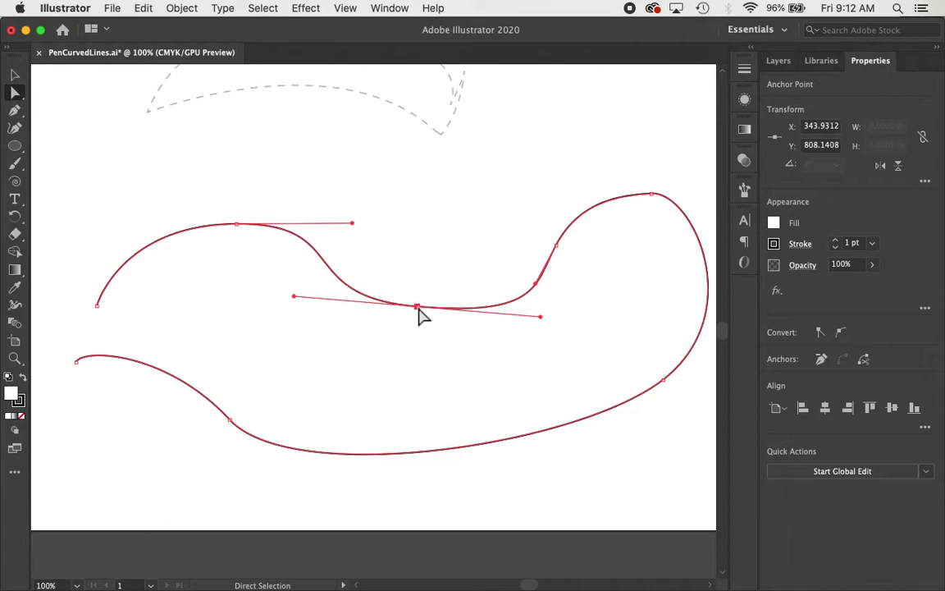
{"action": "left_click", "coordinate": [237, 226]}
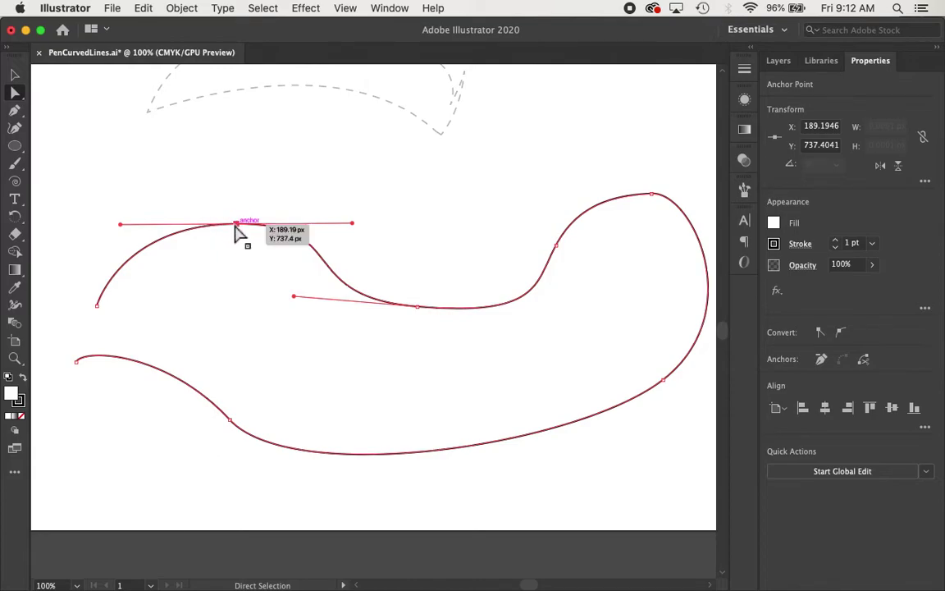
{"action": "left_click_drag", "start_coordinate": [353, 222], "coordinate": [307, 229]}
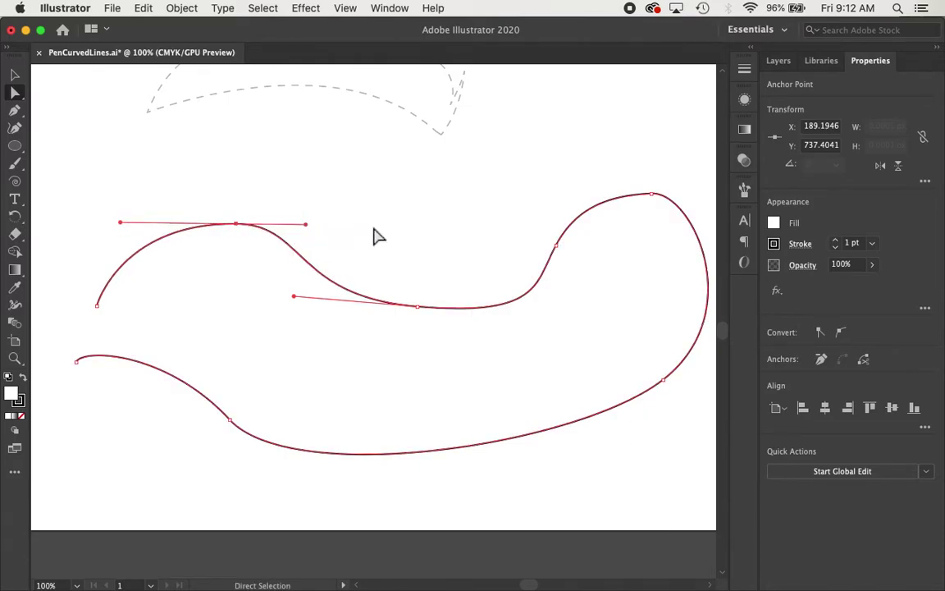
Pull the hump's left handle inward, shorten its right handle and lower the hump anchor.
{"action": "left_click", "coordinate": [374, 232]}
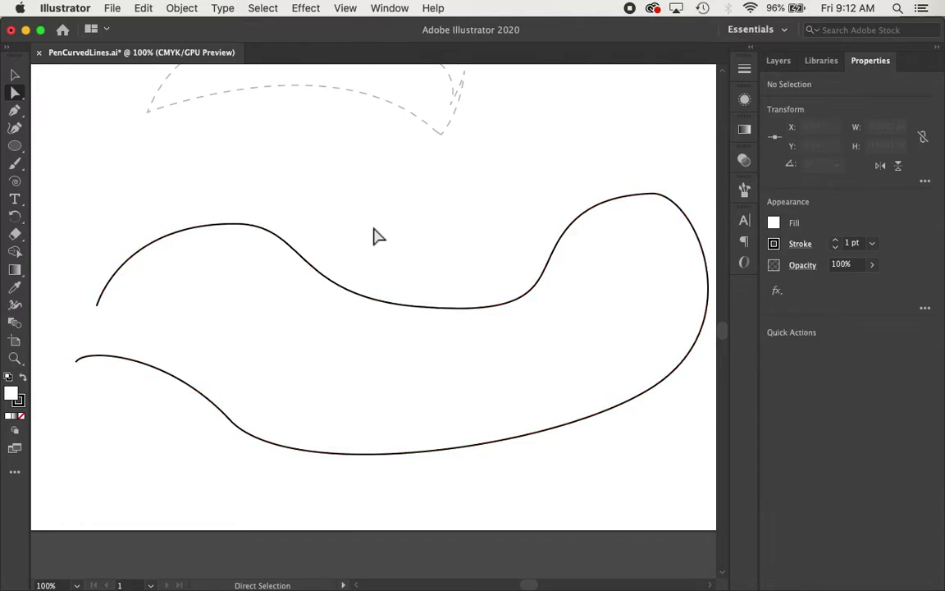
{"action": "left_click", "coordinate": [233, 226]}
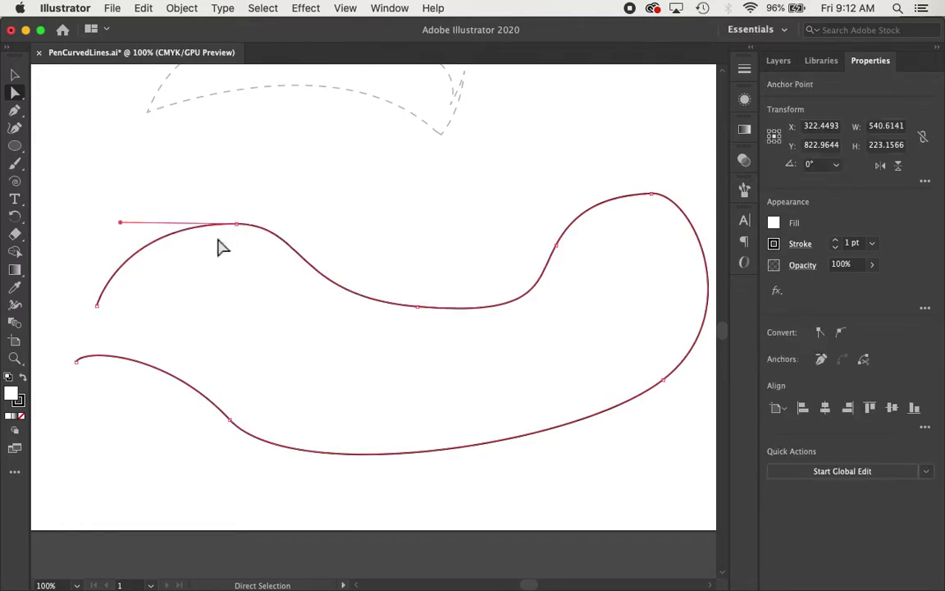
{"action": "left_click", "coordinate": [235, 226]}
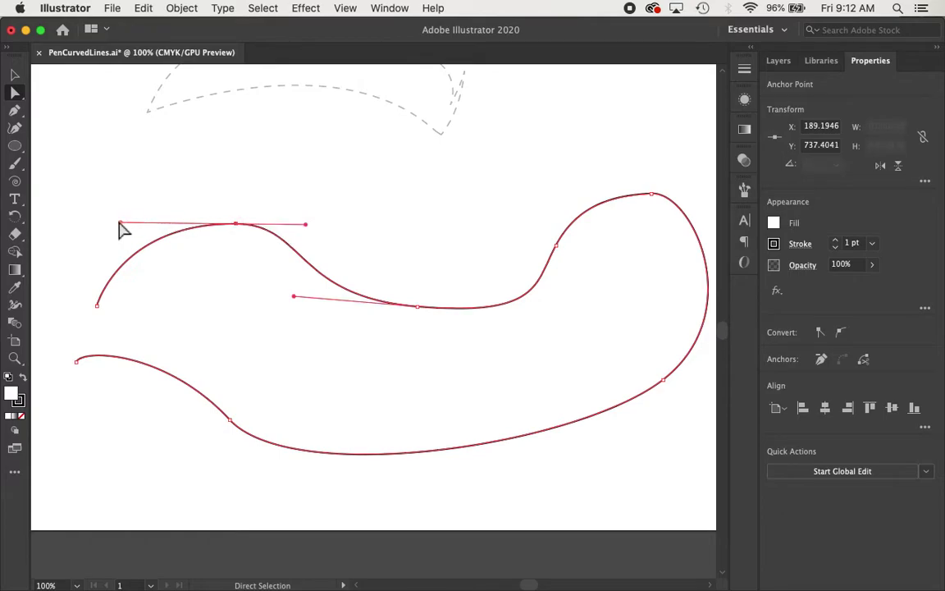
{"action": "left_click_drag", "start_coordinate": [121, 223], "coordinate": [172, 224]}
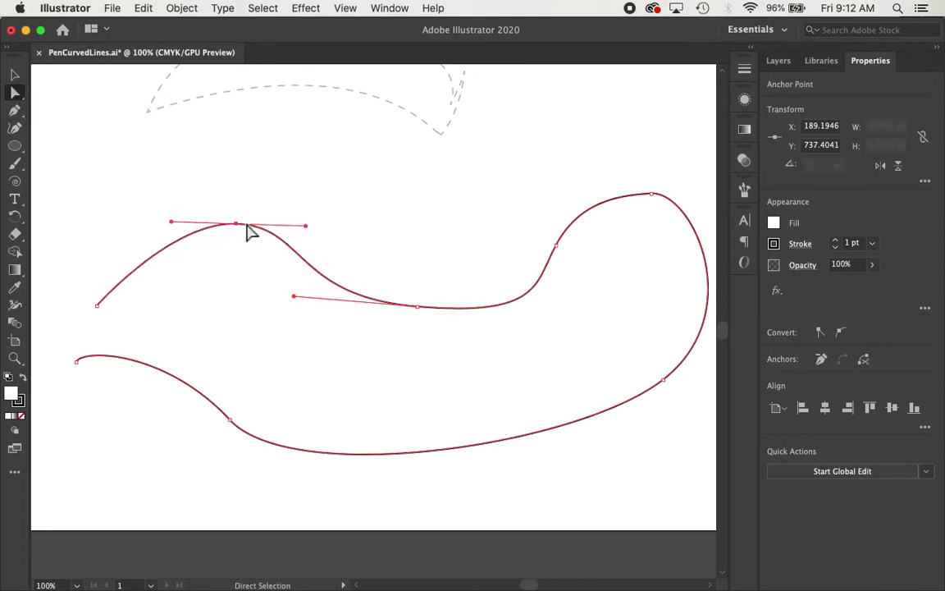
{"action": "left_click_drag", "start_coordinate": [305, 225], "coordinate": [236, 240]}
{"action": "mouse_move", "coordinate": [297, 259]}
{"action": "left_mouse_down"}
{"action": "mouse_move", "coordinate": [305, 244]}
{"action": "mouse_move", "coordinate": [299, 259]}
{"action": "left_mouse_up"}
{"action": "left_click_drag", "start_coordinate": [421, 309], "coordinate": [420, 312]}
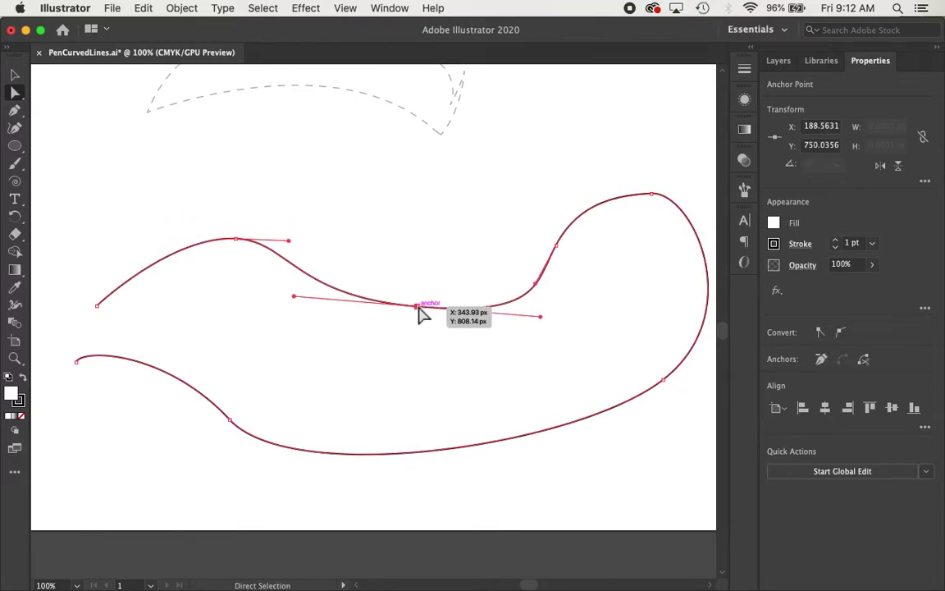
Delete the old curves and draw an open wave through three smooth anchors.
{"action": "key", "text": "v"}
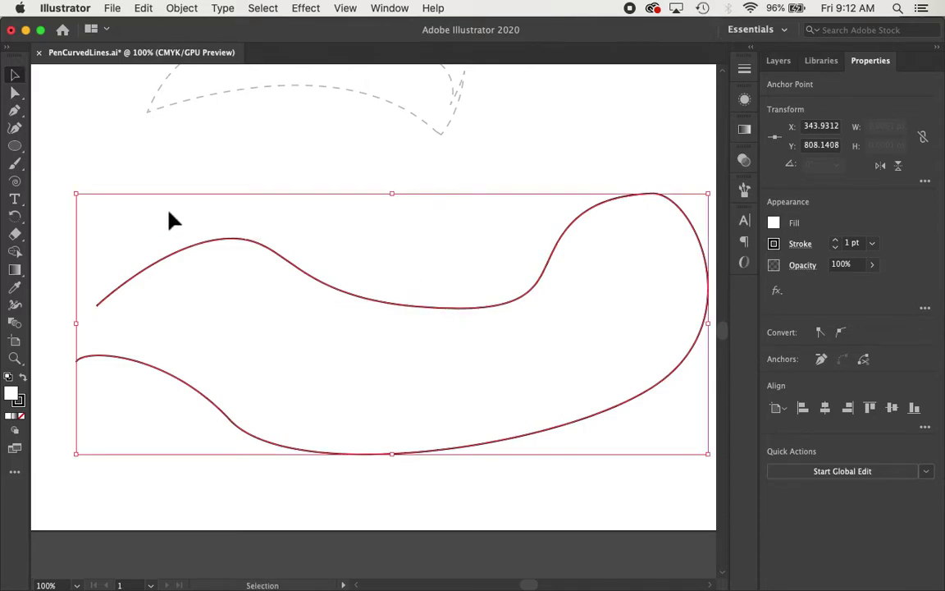
{"action": "key", "text": "Delete"}
{"action": "key", "text": "Delete"}
{"action": "key", "text": "p"}
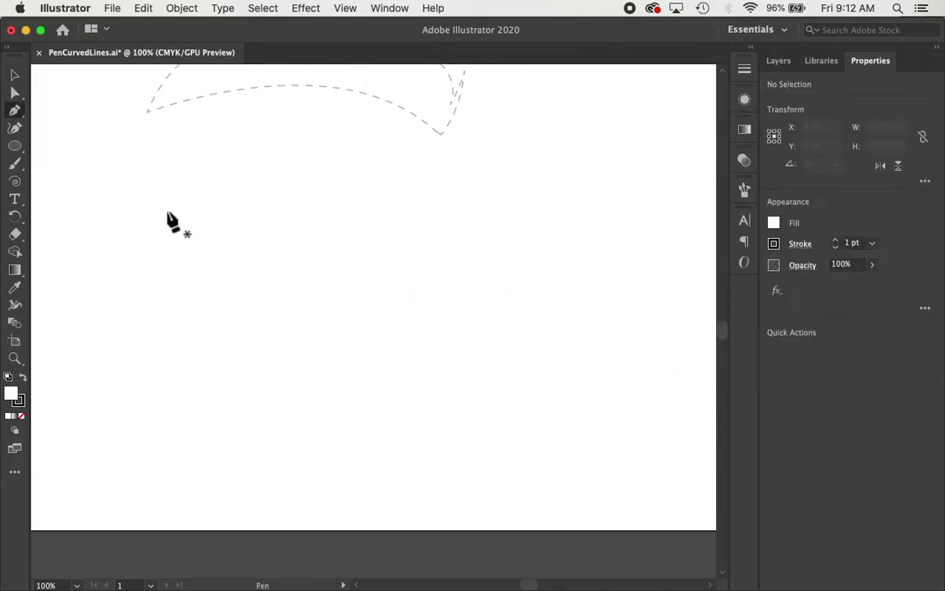
{"action": "left_click", "coordinate": [109, 280]}
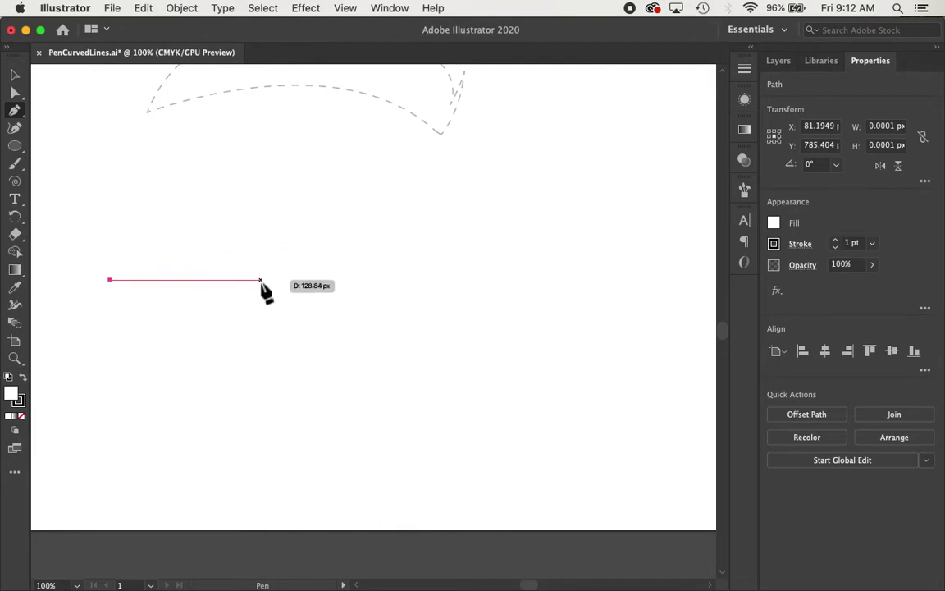
{"action": "left_click_drag", "start_coordinate": [261, 279], "coordinate": [336, 372]}
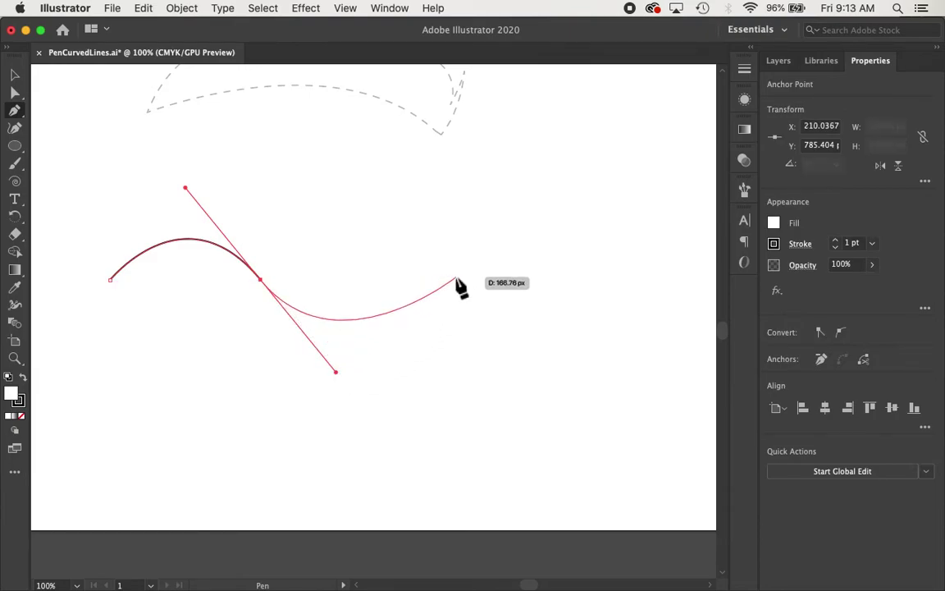
{"action": "mouse_move", "coordinate": [448, 276]}
{"action": "left_mouse_down"}
{"action": "mouse_move", "coordinate": [456, 259]}
{"action": "mouse_move", "coordinate": [461, 268]}
{"action": "left_mouse_up"}
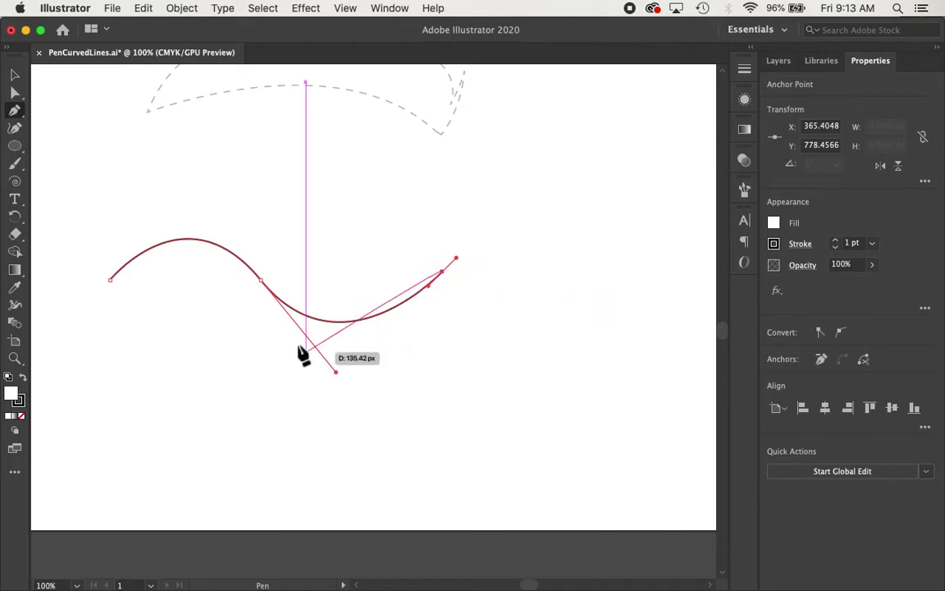
{"action": "key", "text": "Escape"}
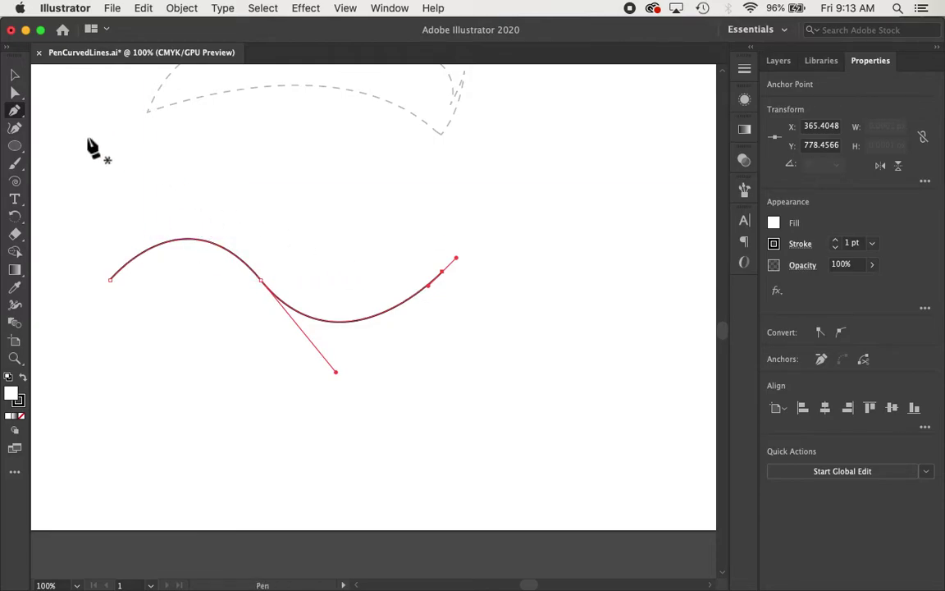
{"action": "left_click_drag", "start_coordinate": [15, 116], "coordinate": [94, 135]}
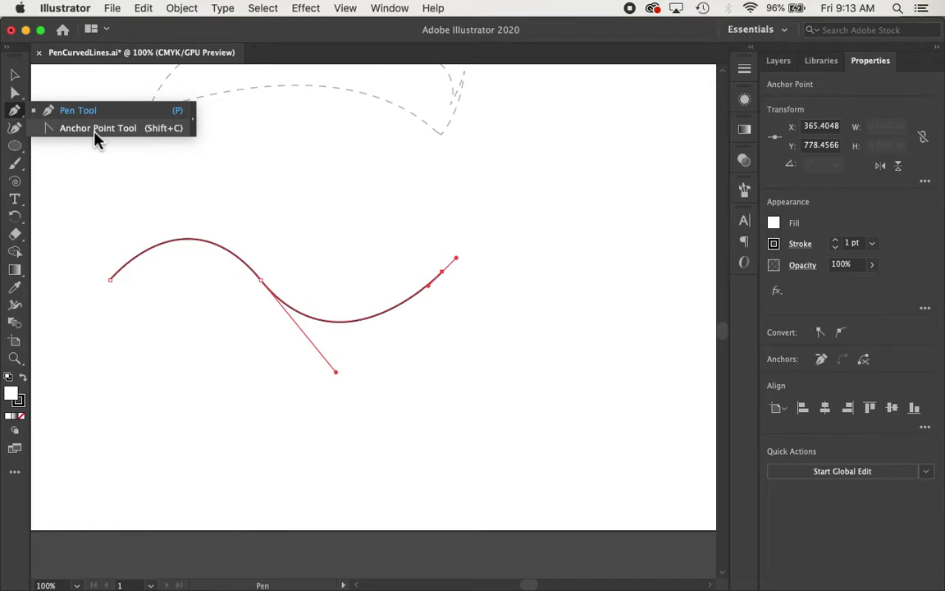
Swing the middle anchor's lower handle up into a corner with the Anchor Point tool, then delete the curve.
{"action": "left_click_drag", "start_coordinate": [94, 132], "coordinate": [95, 133]}
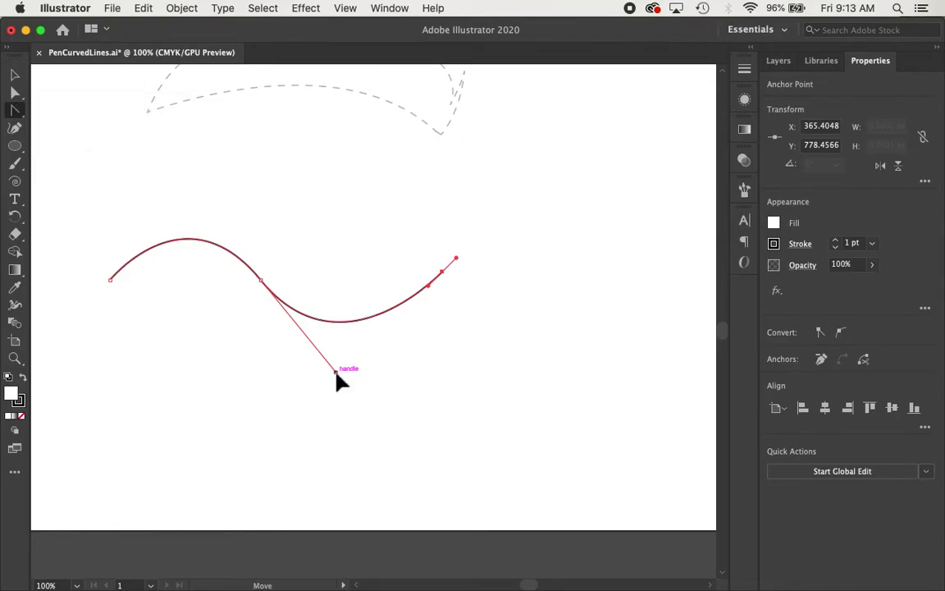
{"action": "left_click_drag", "start_coordinate": [337, 374], "coordinate": [333, 202]}
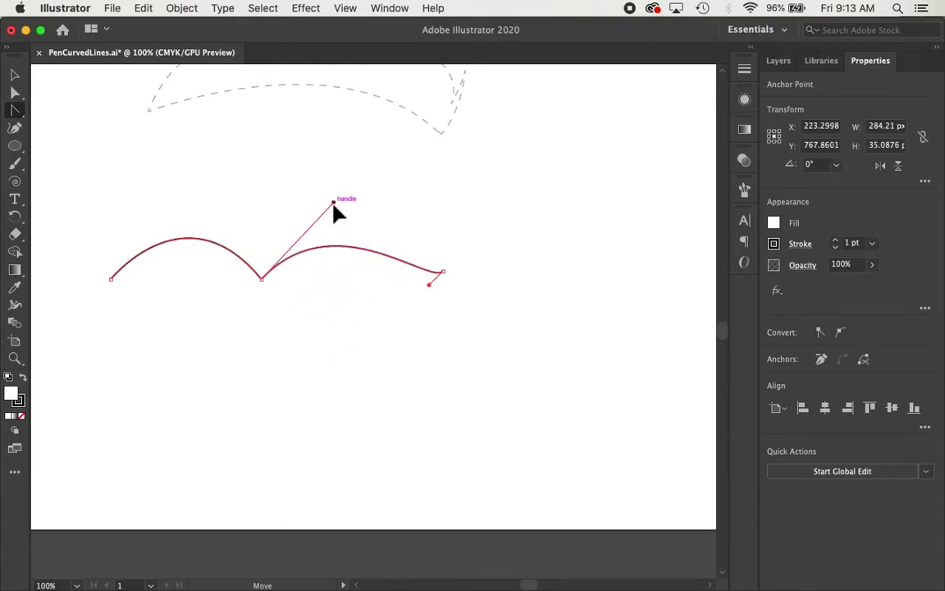
{"action": "key", "text": "v"}
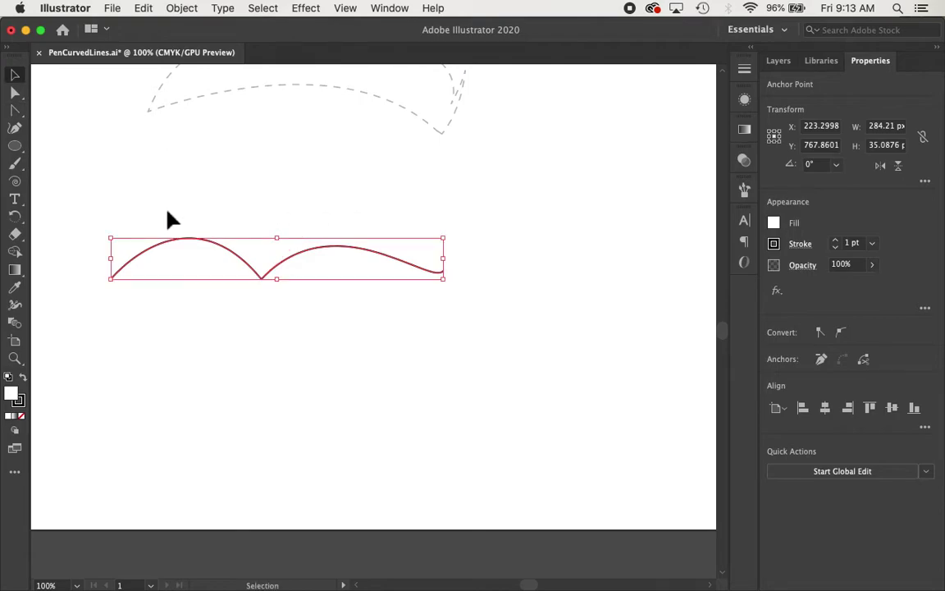
{"action": "key", "text": "Delete"}
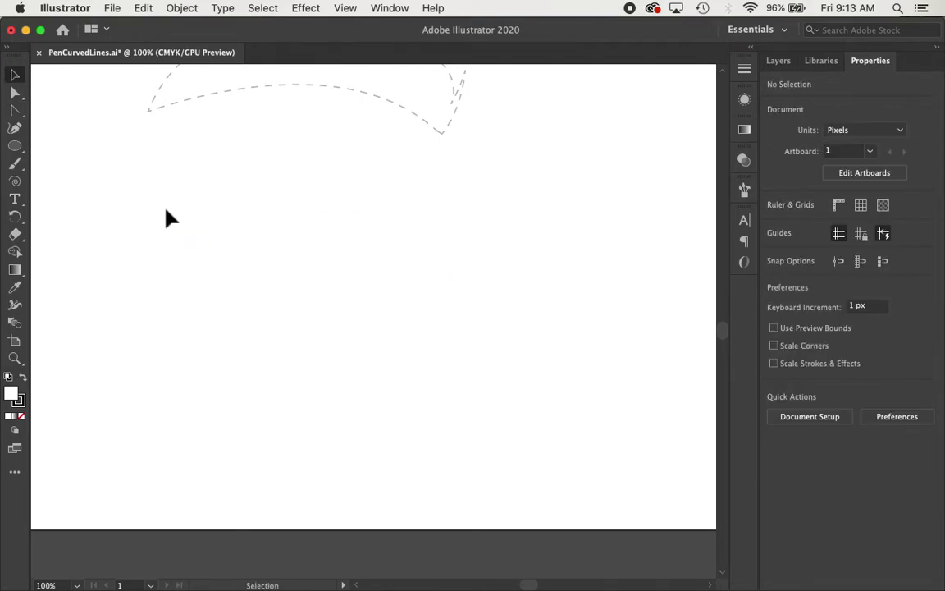
Trace the eyebrow's top edge along the dashed template, ending at the pointed right tip.
{"action": "scroll", "coordinate": [185, 152], "scroll_direction": "up", "scroll_amount": 3}
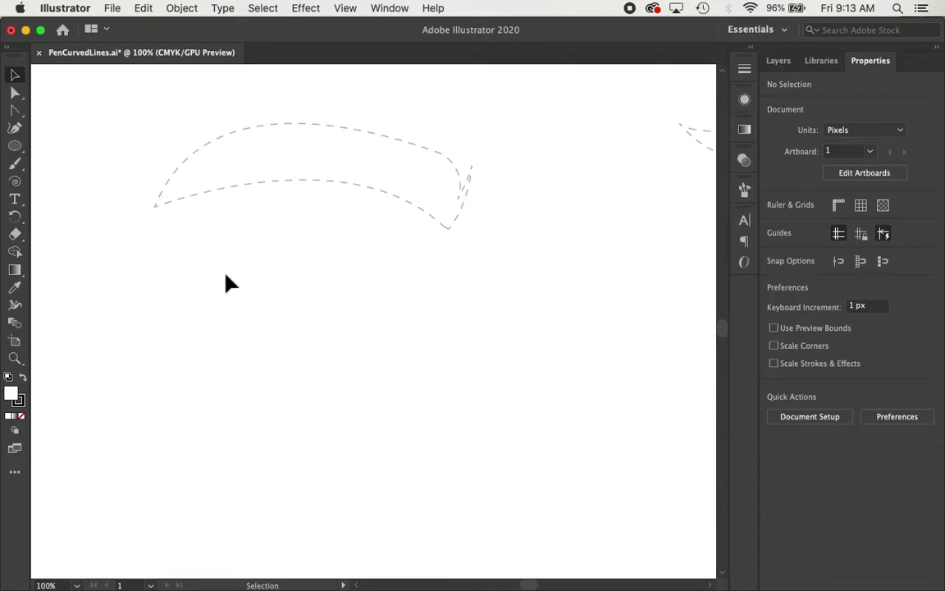
{"action": "key", "text": "p"}
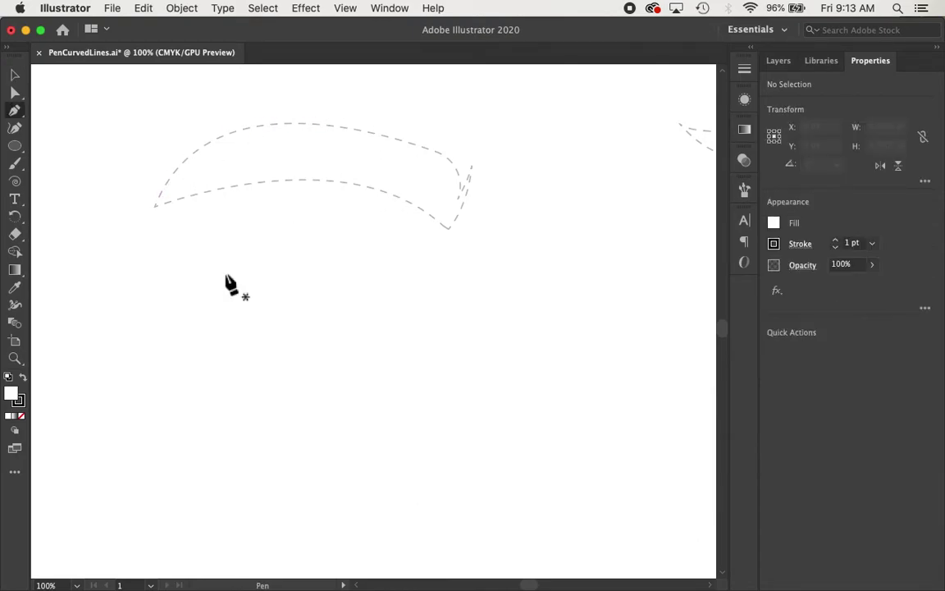
{"action": "left_click", "coordinate": [154, 206]}
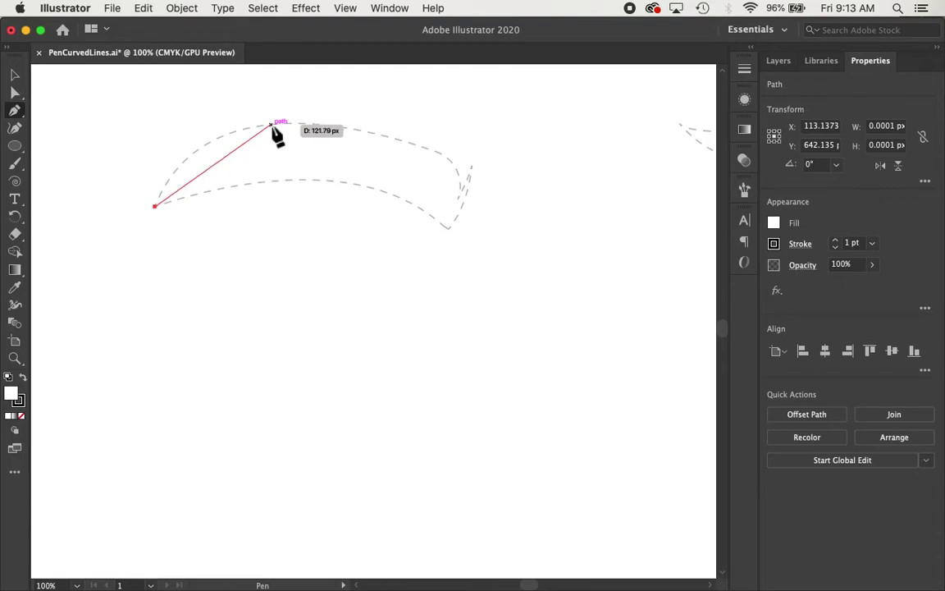
{"action": "left_click_drag", "start_coordinate": [272, 124], "coordinate": [358, 126]}
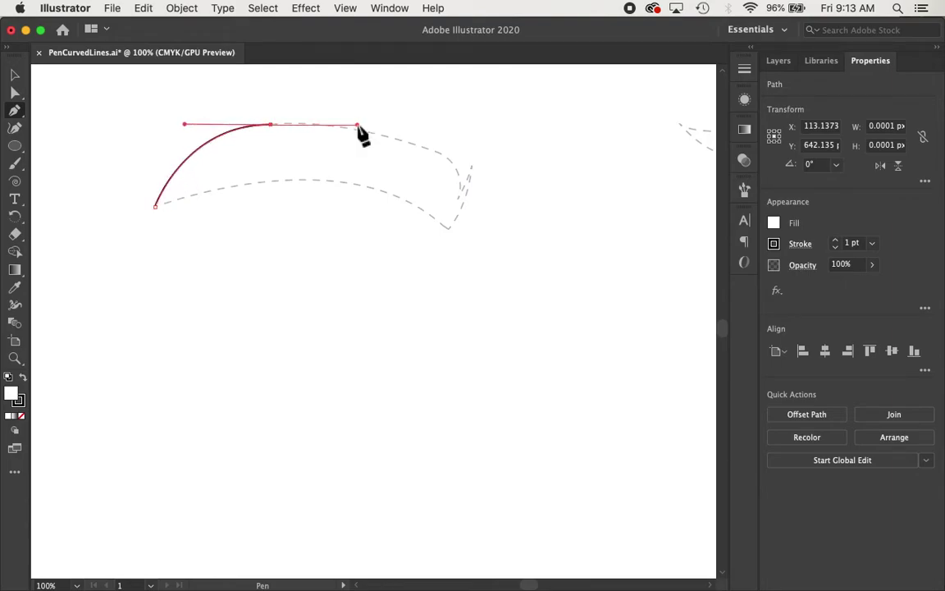
{"action": "left_click", "coordinate": [390, 139]}
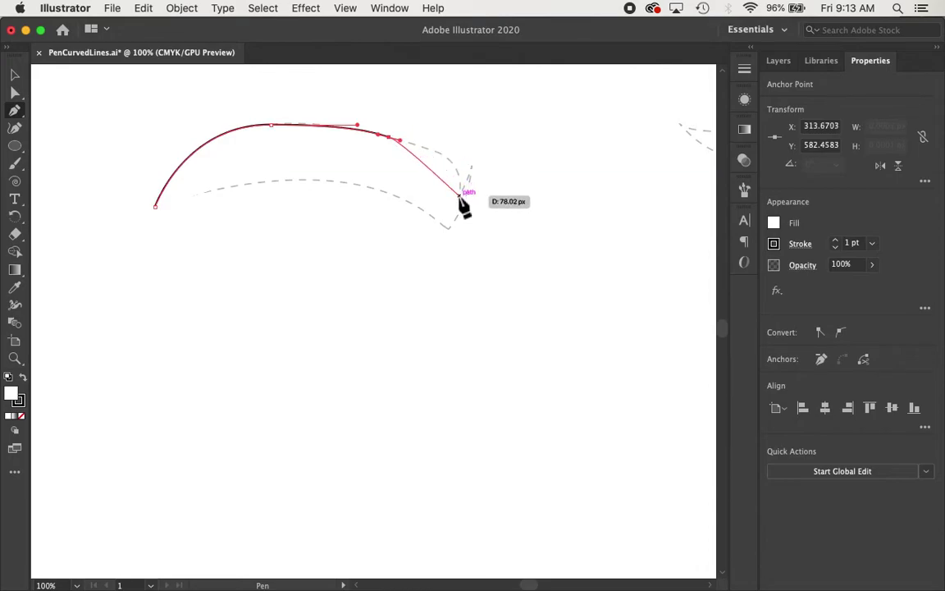
{"action": "left_click_drag", "start_coordinate": [459, 196], "coordinate": [451, 244]}
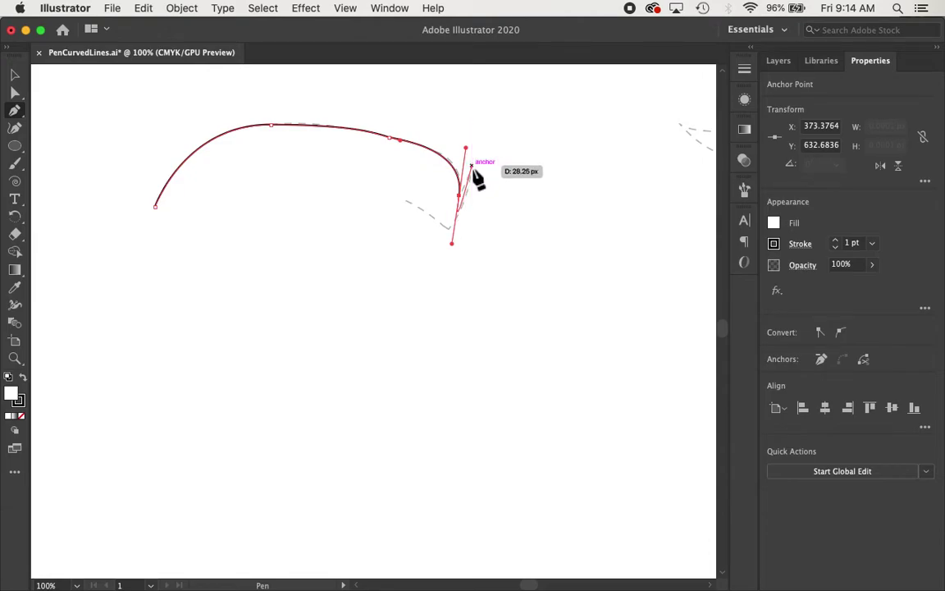
{"action": "left_click", "coordinate": [472, 166]}
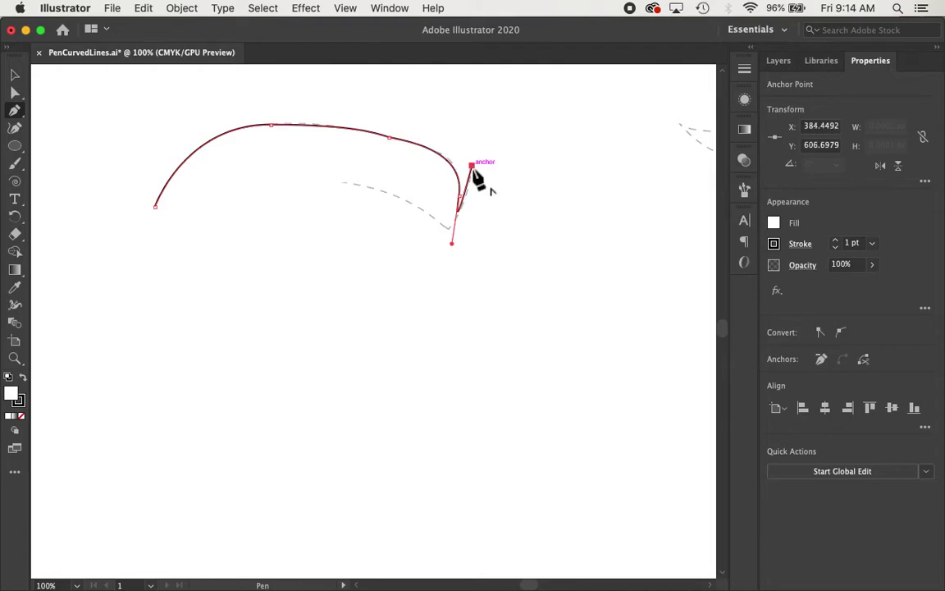
Set the fill to None, add the bottom anchor and close the shape at the start.
{"action": "left_click", "coordinate": [773, 224]}
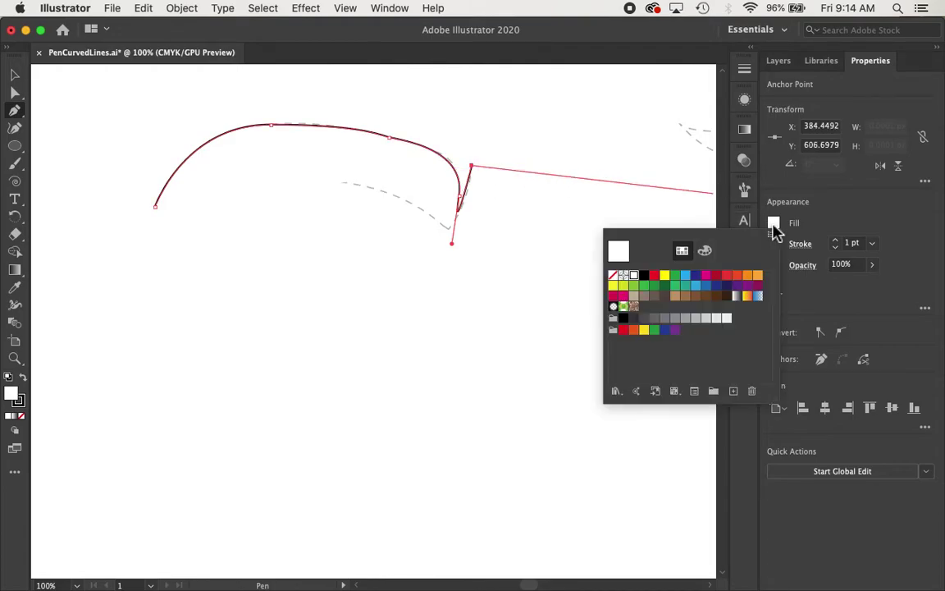
{"action": "left_click", "coordinate": [613, 276]}
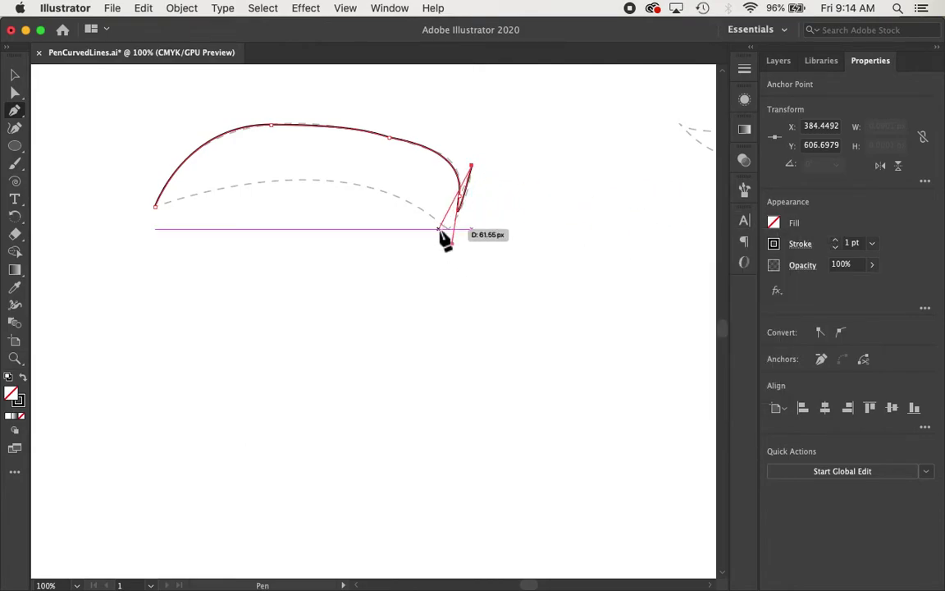
{"action": "mouse_move", "coordinate": [440, 232]}
{"action": "left_mouse_down"}
{"action": "mouse_move", "coordinate": [451, 232]}
{"action": "mouse_move", "coordinate": [430, 235]}
{"action": "left_mouse_up"}
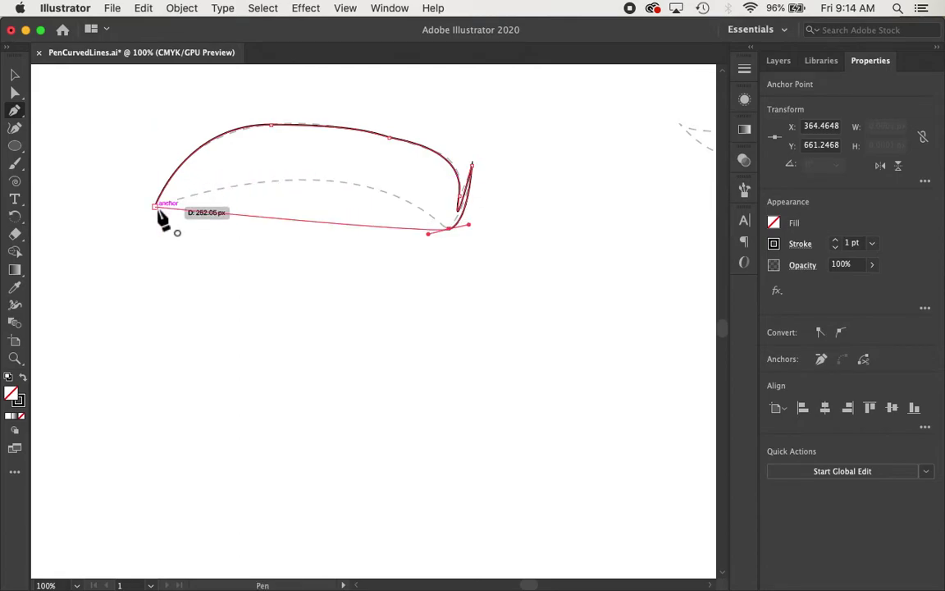
{"action": "left_click_drag", "start_coordinate": [157, 210], "coordinate": [236, 281]}
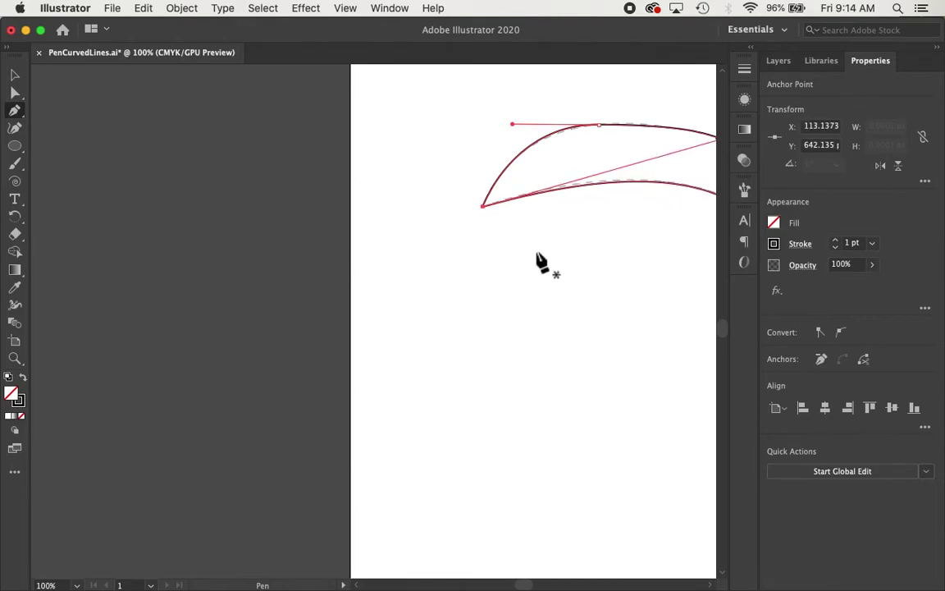
{"action": "mouse_move", "coordinate": [542, 263]}
{"action": "left_mouse_down"}
{"action": "mouse_move", "coordinate": [544, 249]}
{"action": "mouse_move", "coordinate": [542, 267]}
{"action": "left_mouse_up"}
Select the eyebrow path, zoom to 200% and nudge it up 1 px.
{"action": "key", "text": "v"}
{"action": "left_click", "coordinate": [553, 316]}
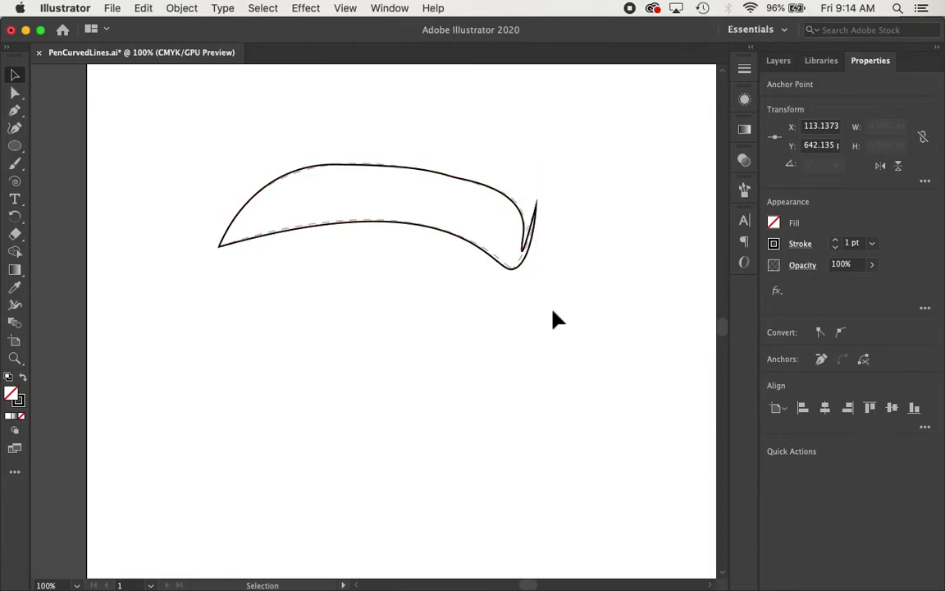
{"action": "left_click", "coordinate": [518, 212]}
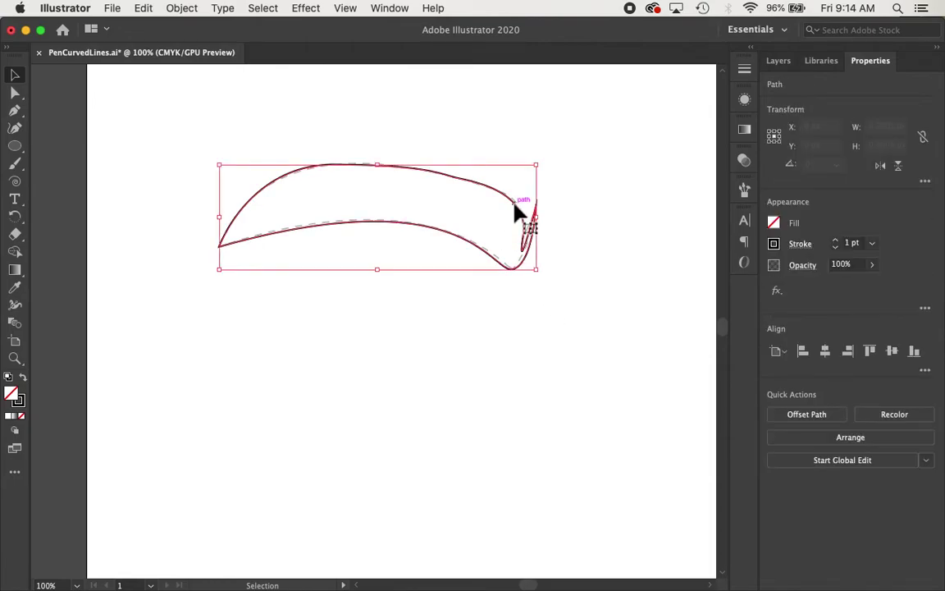
{"action": "left_click", "coordinate": [648, 275]}
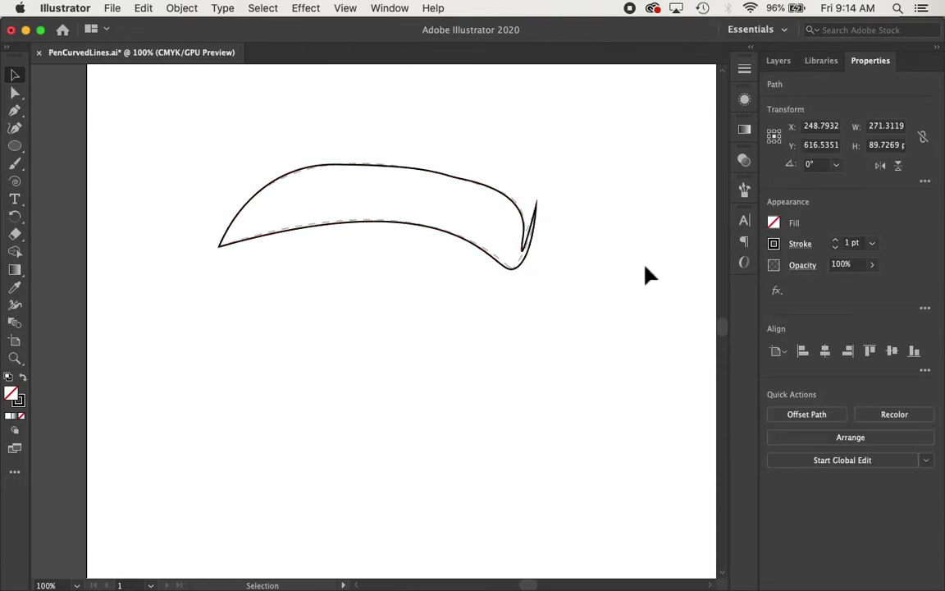
{"action": "left_click", "coordinate": [509, 205]}
{"action": "key", "text": "super+equal"}
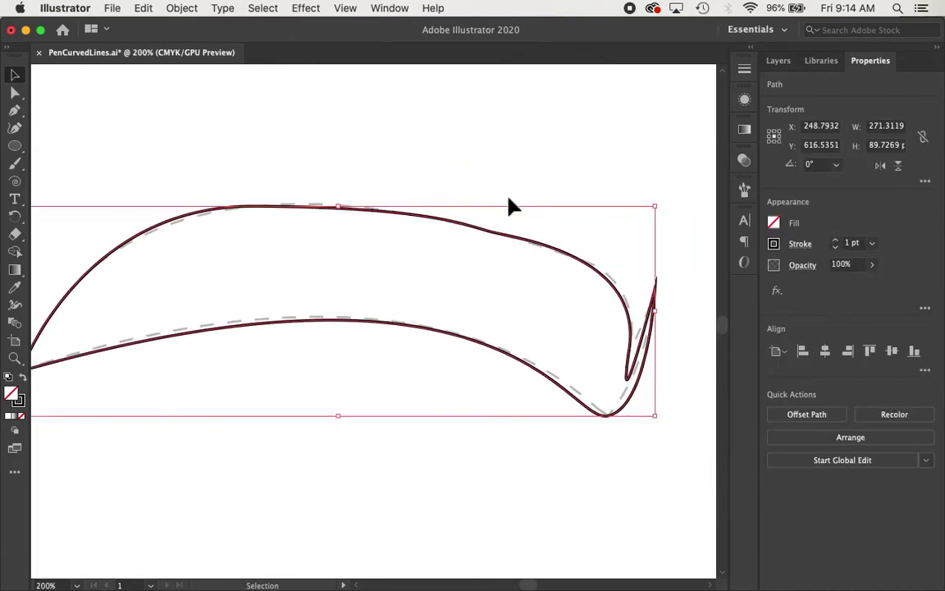
{"action": "scroll", "coordinate": [508, 205], "scroll_direction": "right", "scroll_amount": 5}
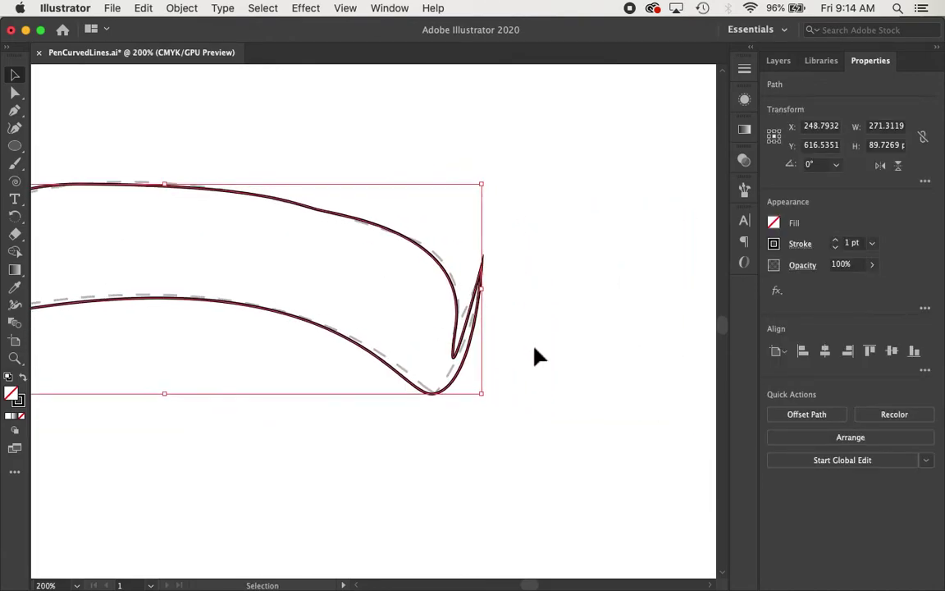
{"action": "scroll", "coordinate": [538, 356], "scroll_direction": "right", "scroll_amount": 2}
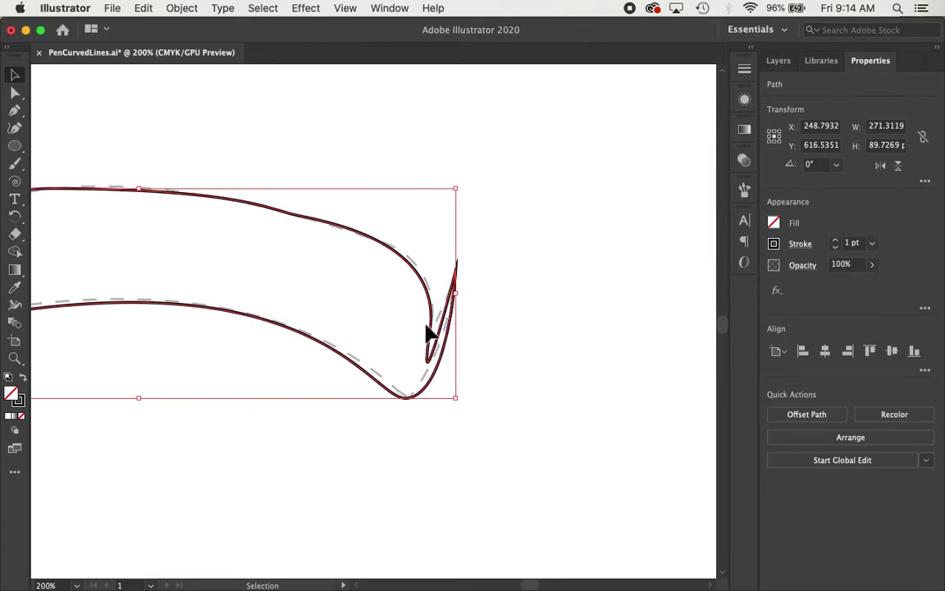
{"action": "mouse_move", "coordinate": [434, 332]}
{"action": "left_mouse_down"}
{"action": "mouse_move", "coordinate": [508, 405]}
{"action": "mouse_move", "coordinate": [480, 367]}
{"action": "mouse_move", "coordinate": [434, 333]}
{"action": "left_mouse_up"}
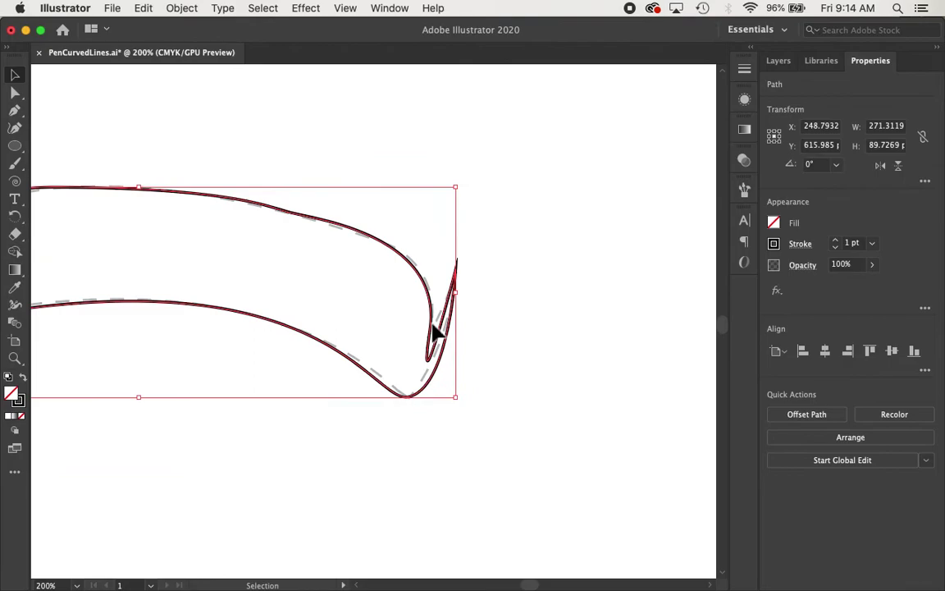
{"action": "key", "text": "Up"}
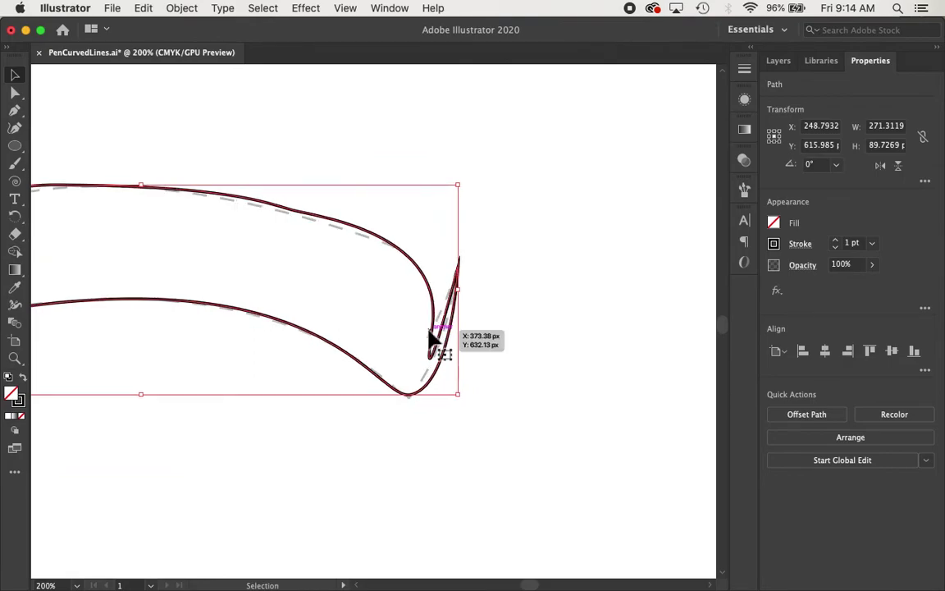
Swing the tip's inner anchor handle and pull the upper curve down near the tip.
{"action": "key", "text": "a"}
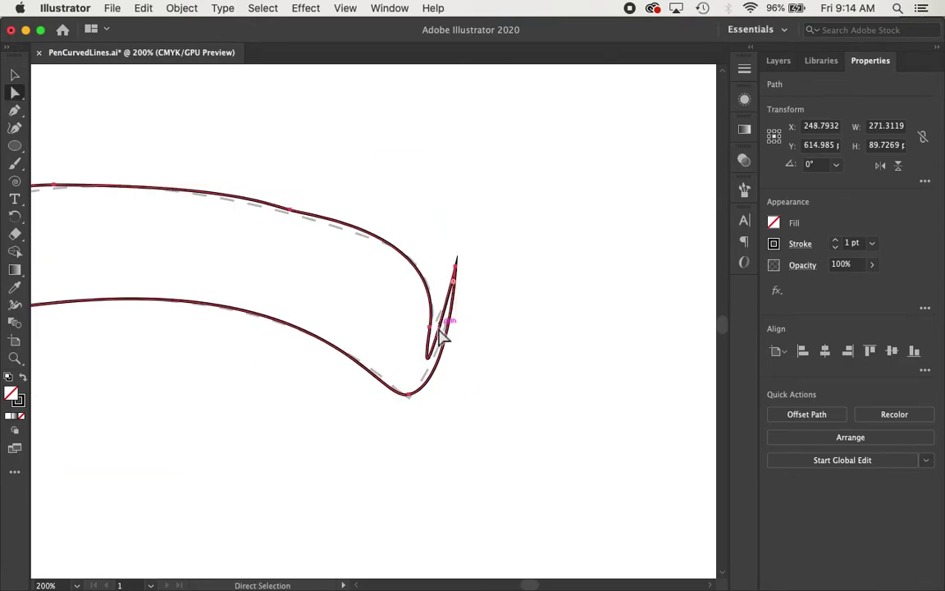
{"action": "left_click", "coordinate": [428, 328]}
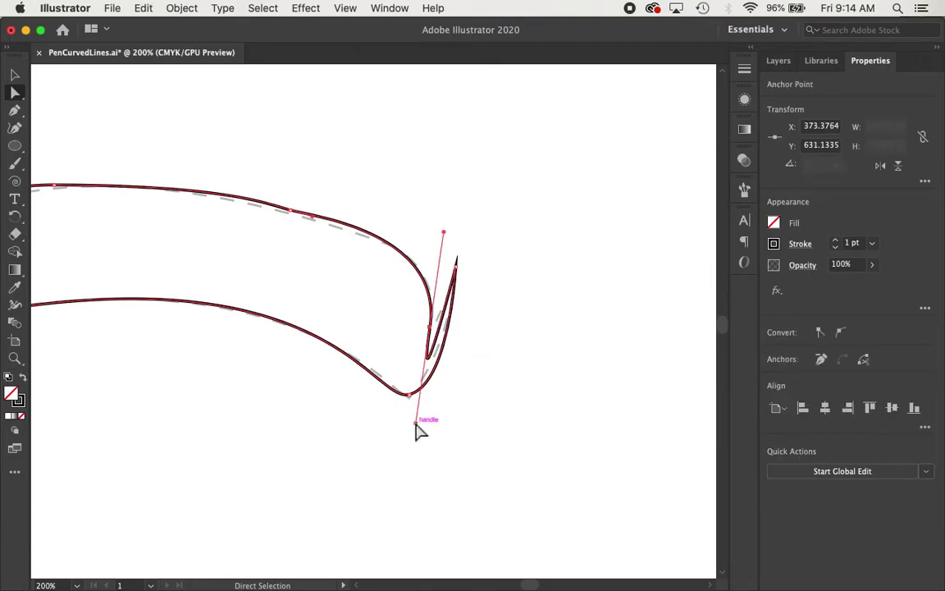
{"action": "left_click_drag", "start_coordinate": [416, 428], "coordinate": [456, 312]}
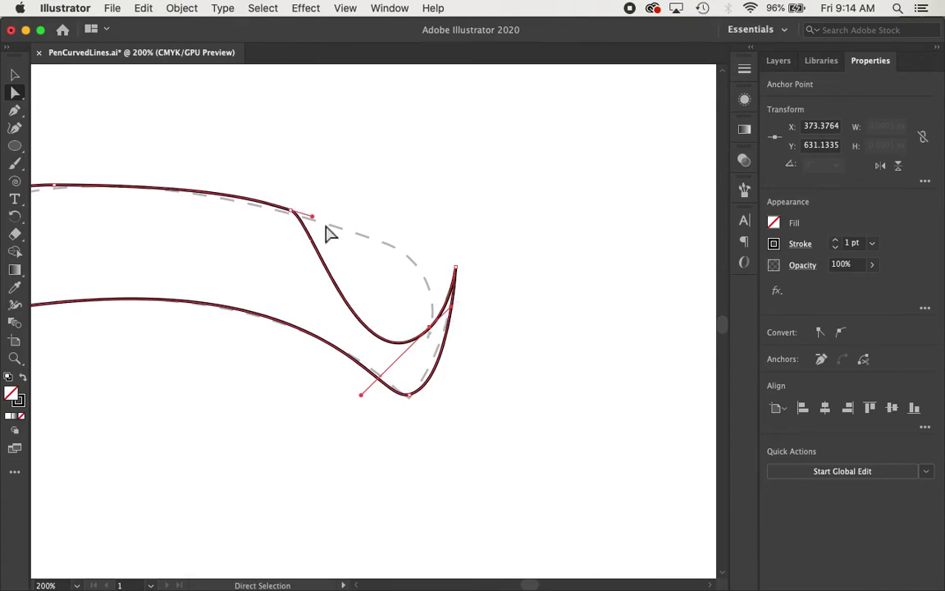
{"action": "left_click_drag", "start_coordinate": [326, 256], "coordinate": [382, 328]}
Redirect the tip anchor's handle independently with the Anchor Point tool to sharpen the point.
{"action": "key", "text": "shift+c"}
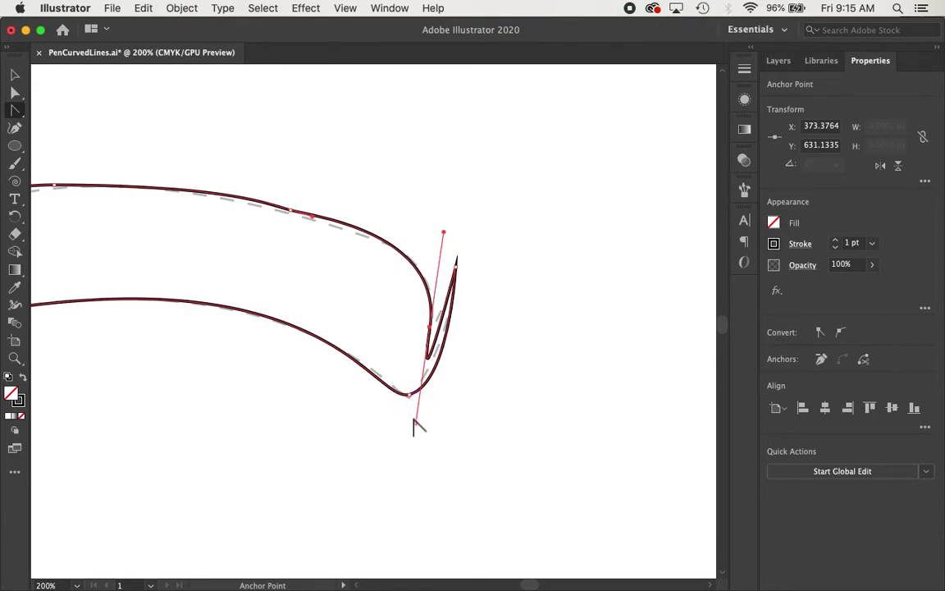
{"action": "left_click_drag", "start_coordinate": [416, 424], "coordinate": [454, 291]}
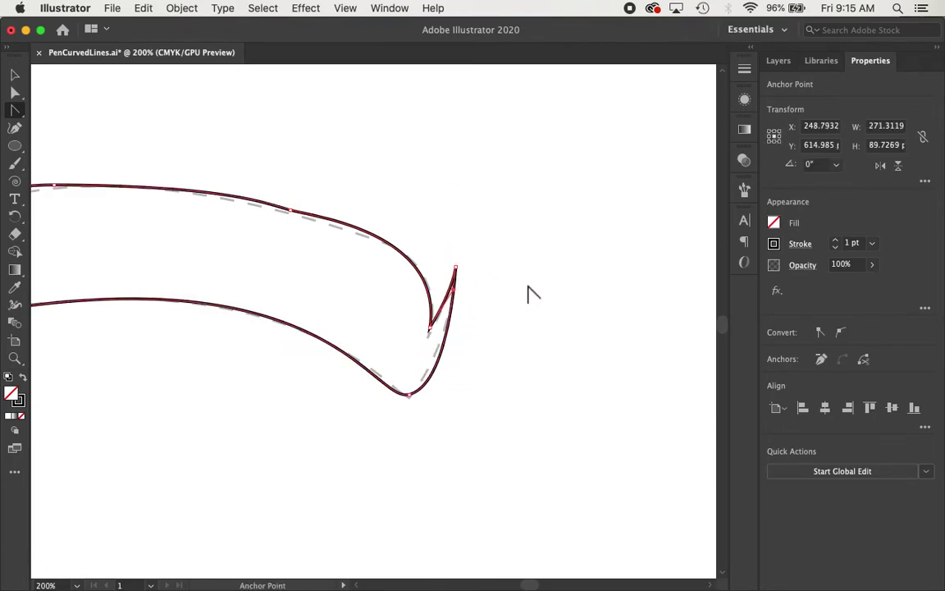
{"action": "key", "text": "a"}
Bend the bottom anchor's handles independently into a corner following the template, then deselect.
{"action": "left_click", "coordinate": [409, 394]}
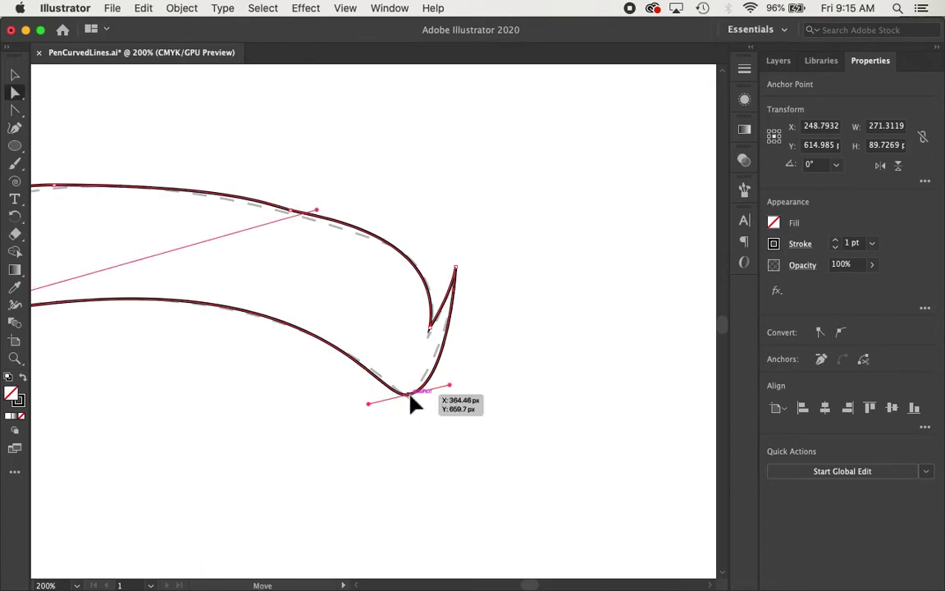
{"action": "key", "text": "shift+v"}
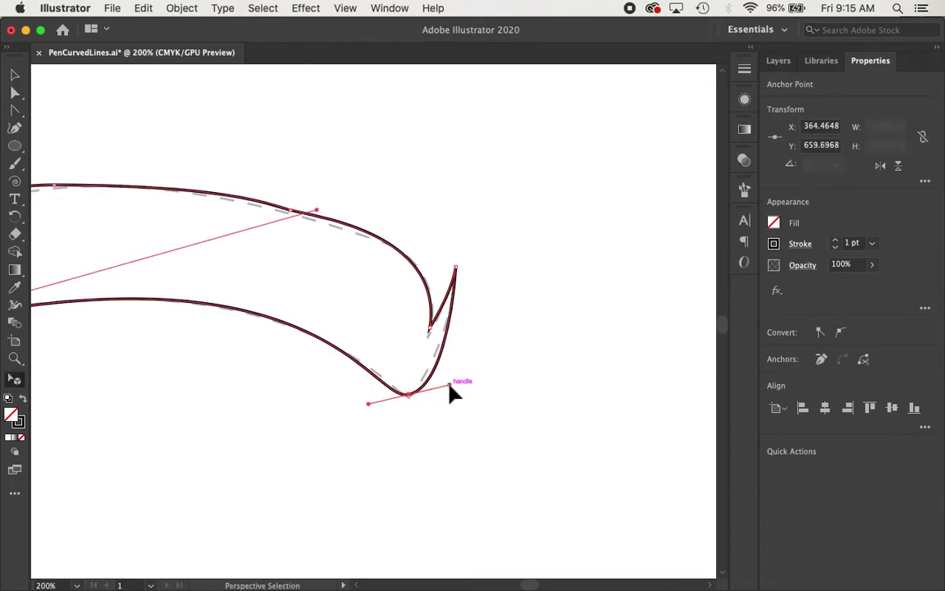
{"action": "key", "text": "a"}
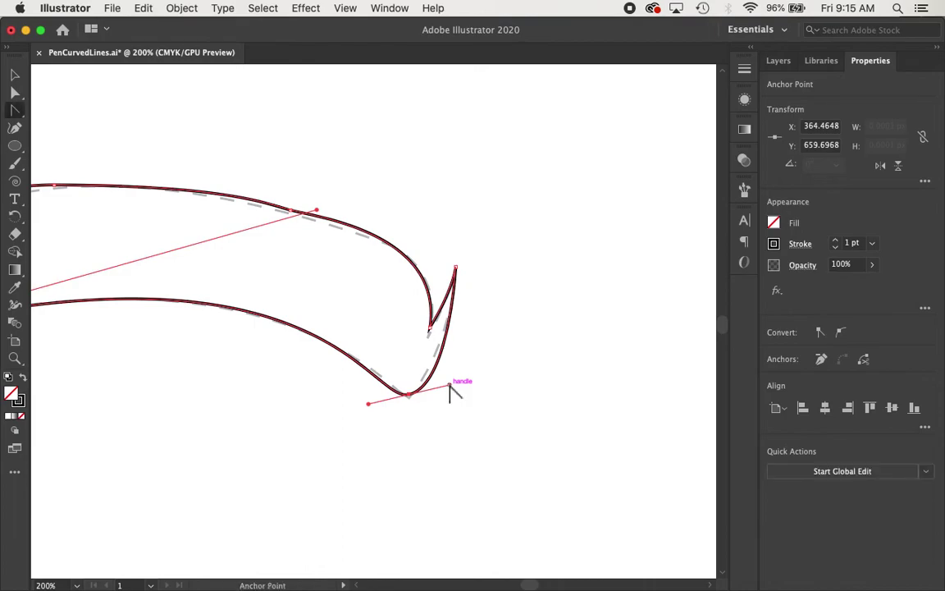
{"action": "left_click_drag", "start_coordinate": [449, 386], "coordinate": [443, 378]}
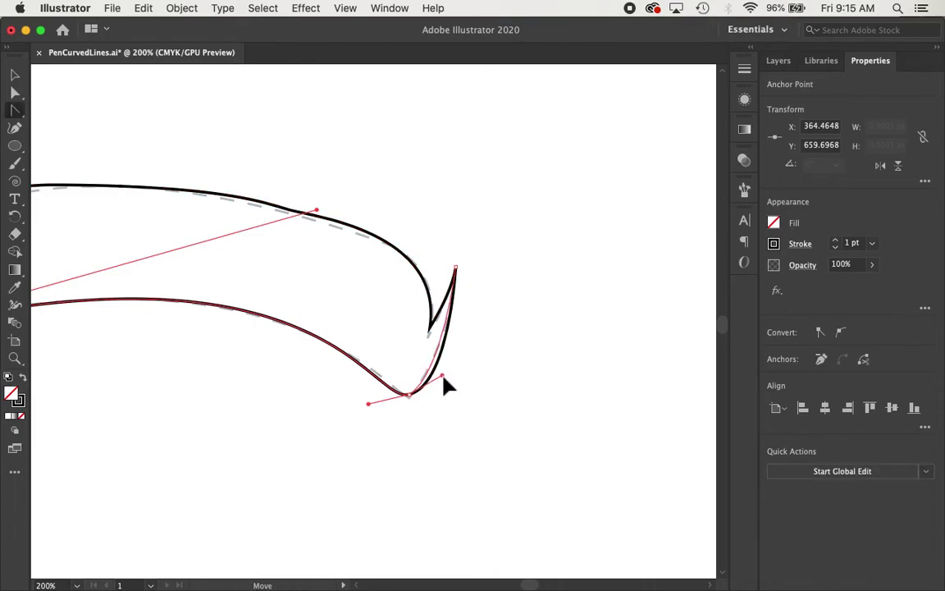
{"action": "key", "text": "super+a"}
{"action": "key", "text": "a"}
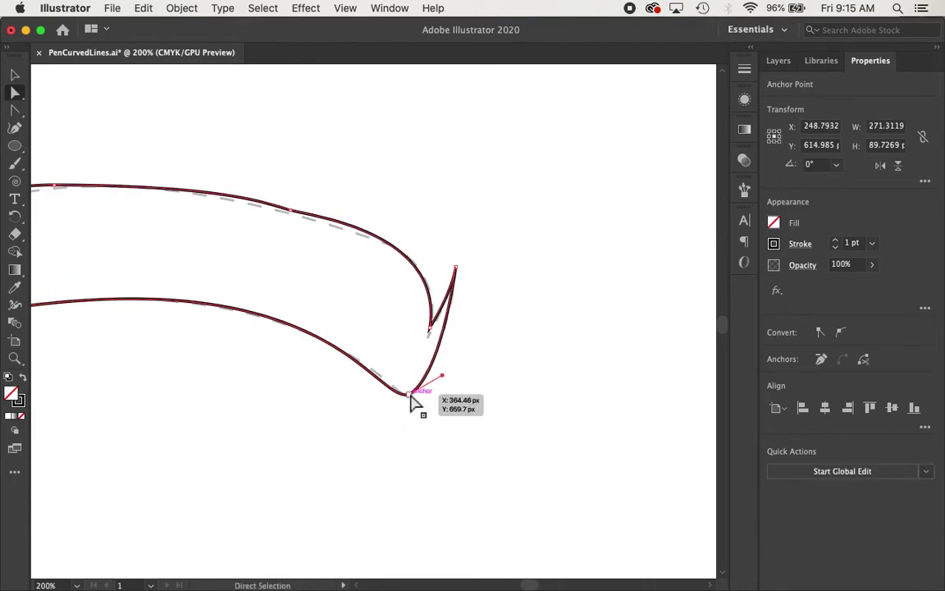
{"action": "left_click", "coordinate": [409, 399]}
{"action": "left_click_drag", "start_coordinate": [410, 400], "coordinate": [386, 405]}
{"action": "key", "text": "shift+c"}
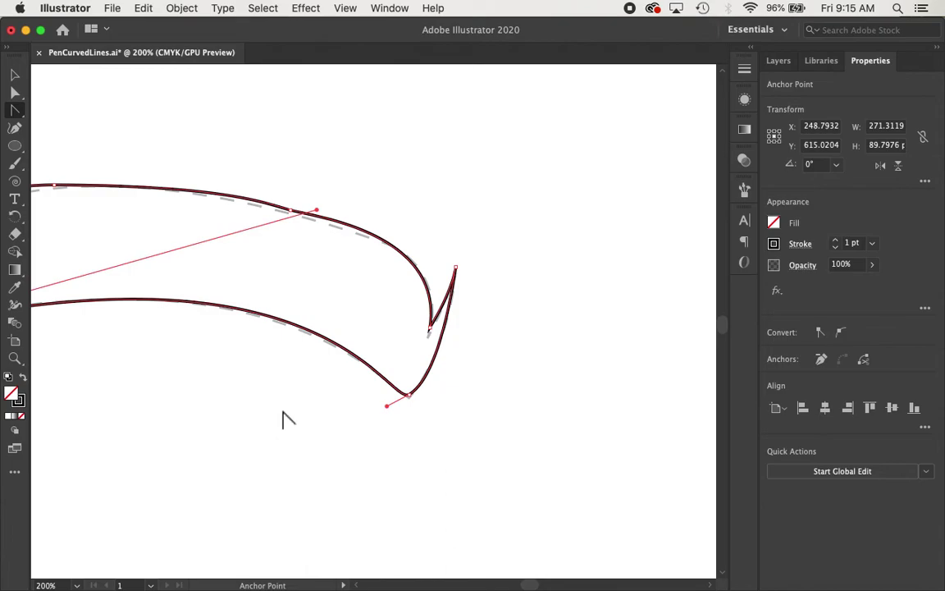
{"action": "key", "text": "a"}
{"action": "left_click", "coordinate": [367, 433]}
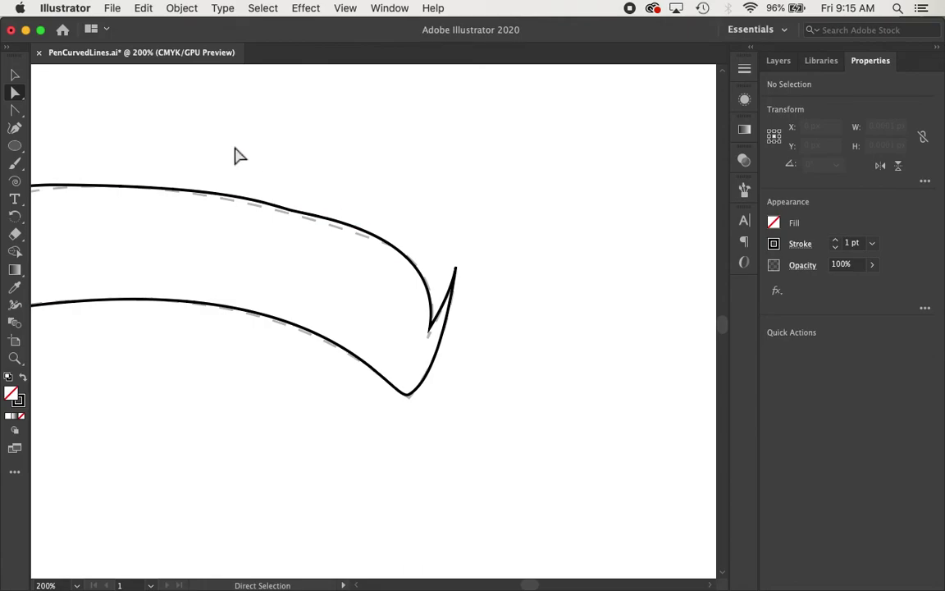
Fit the artboard, select and remove the traced eyebrow, then zoom in to 66.67%.
{"action": "key", "text": "super+0"}
{"action": "key", "text": "a"}
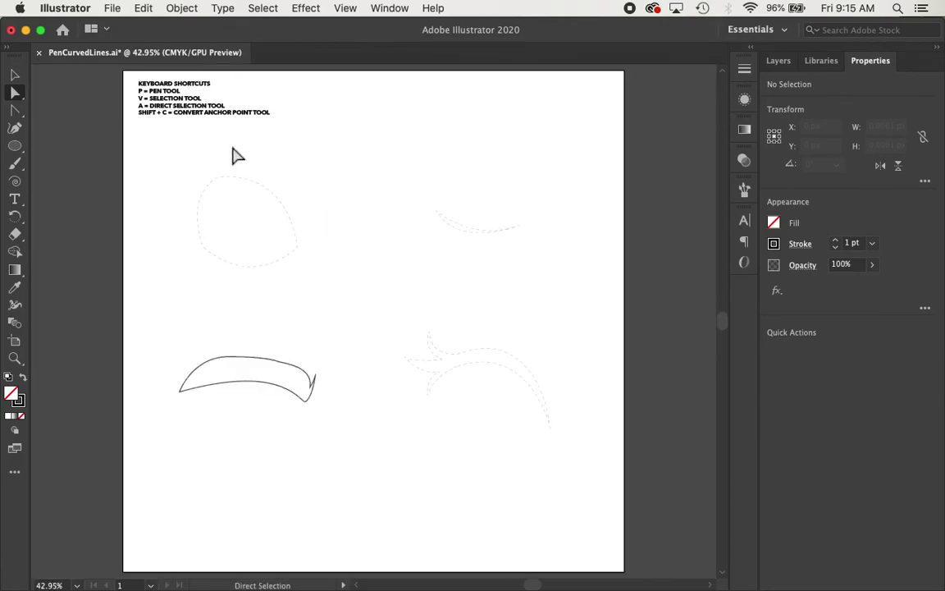
{"action": "key", "text": "v"}
{"action": "left_click_drag", "start_coordinate": [204, 348], "coordinate": [328, 384]}
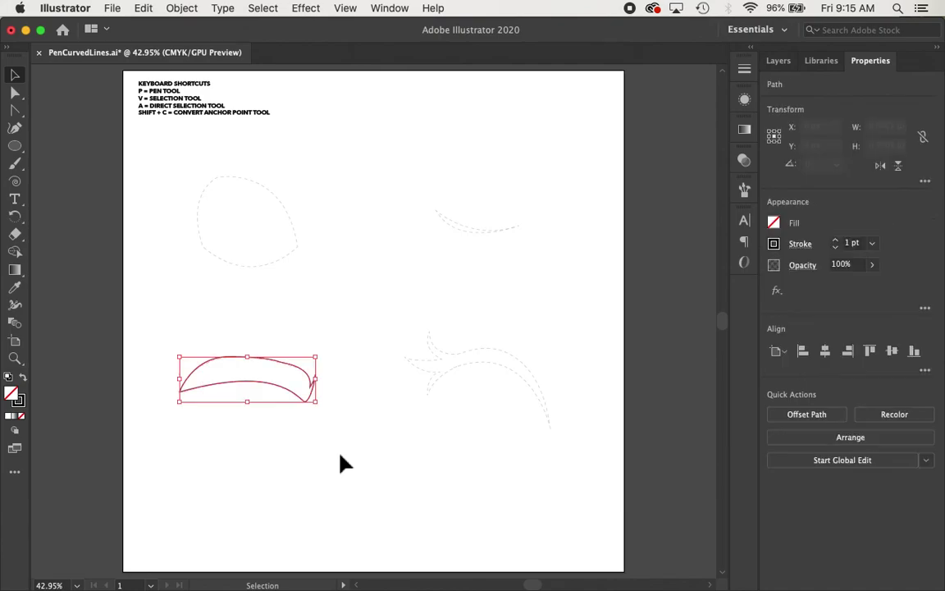
{"action": "key", "text": "super+5"}
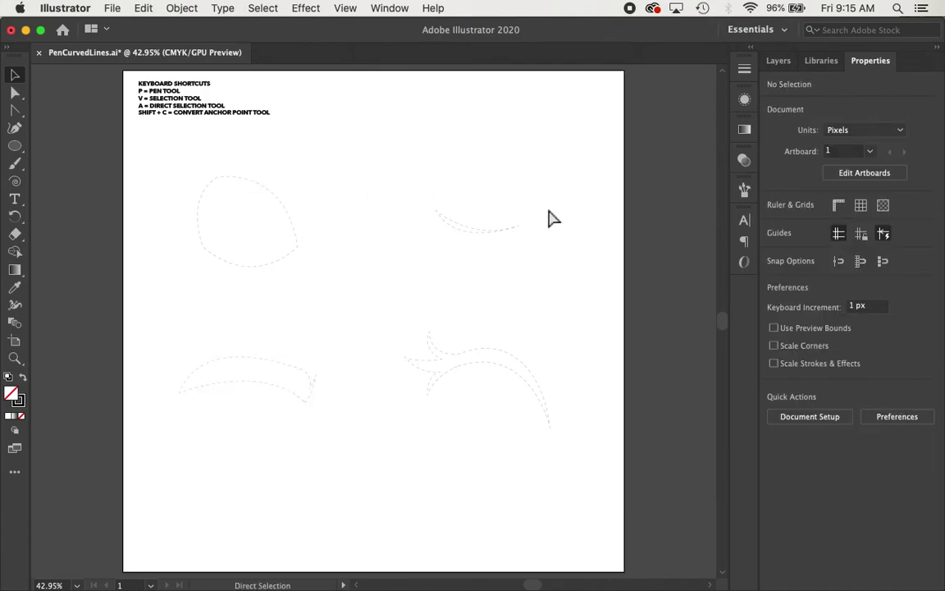
{"action": "key", "text": "super+equal"}
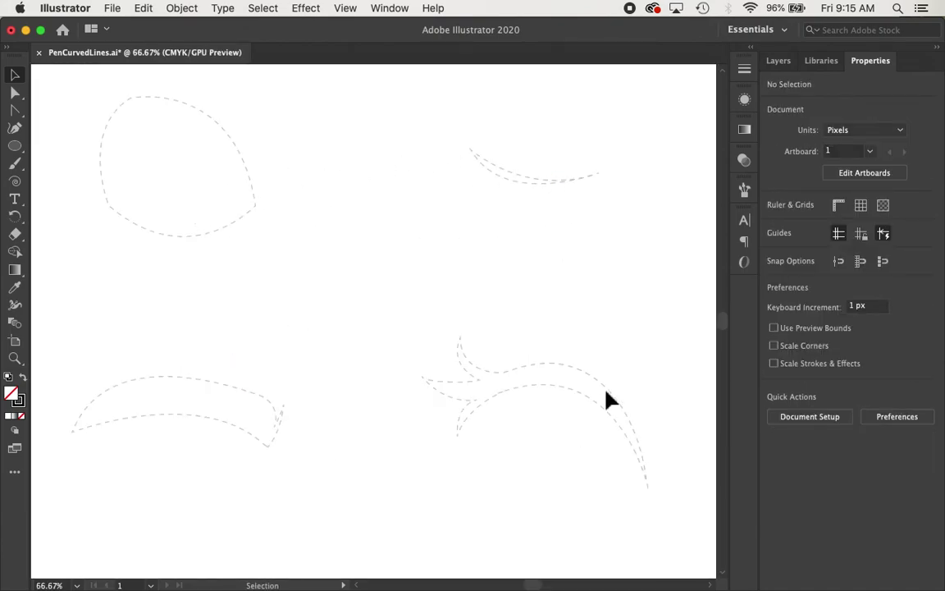